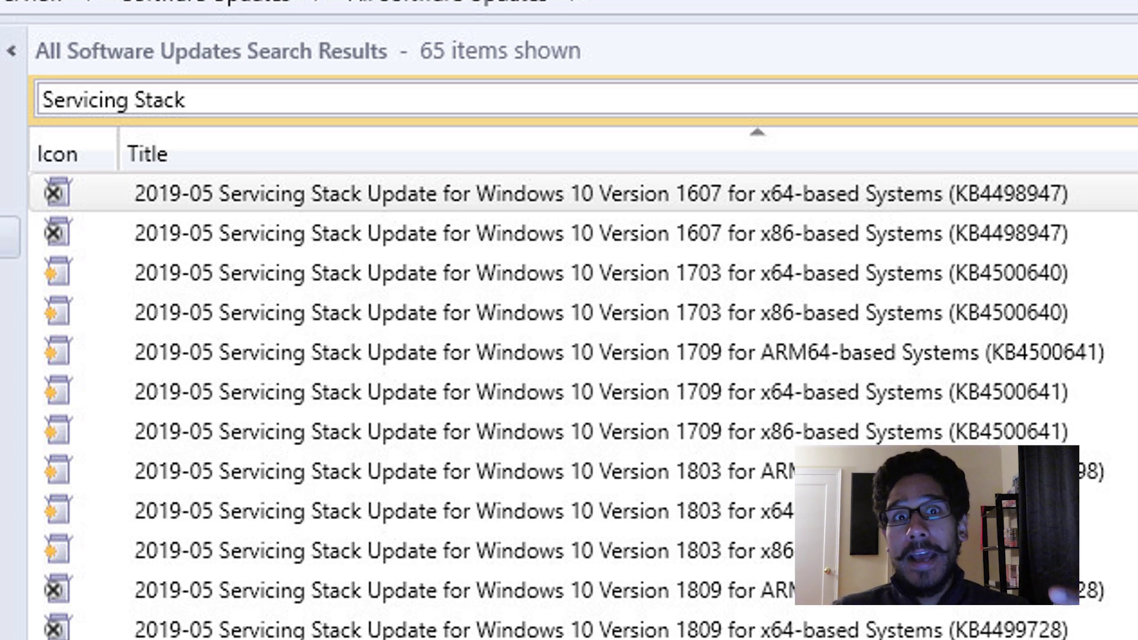
Step: Create a software update group named BTNHD - SSU for Windows 10 from the 2019-09 x64 Servicing Stack Updates for versions 1607 through 1903
{"action": "scroll", "coordinate": [569, 386], "scroll_direction": "down", "scroll_amount": 15}
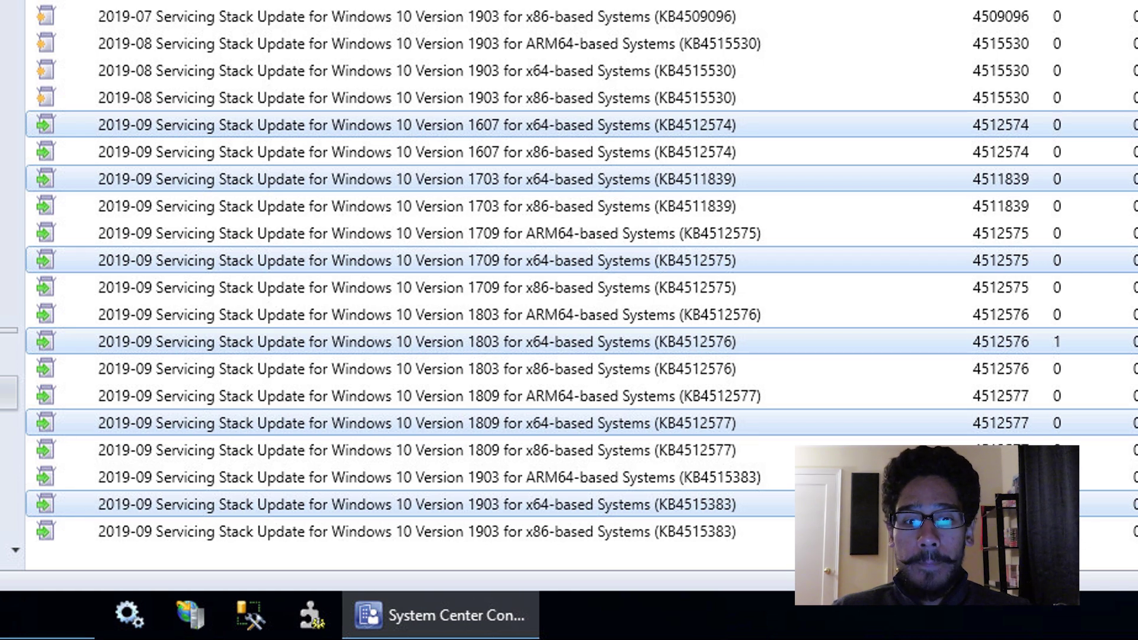
{"action": "right_click", "coordinate": [831, 125]}
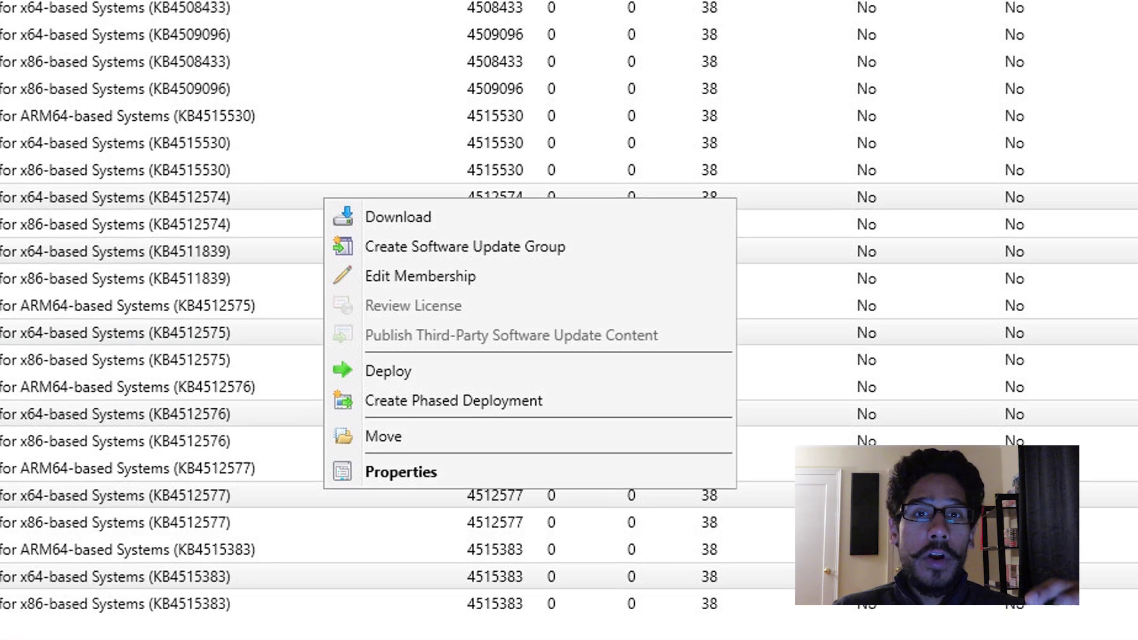
{"action": "left_click", "coordinate": [460, 241]}
{"action": "type", "text": "BTNHD - SSU for Windows 10"}
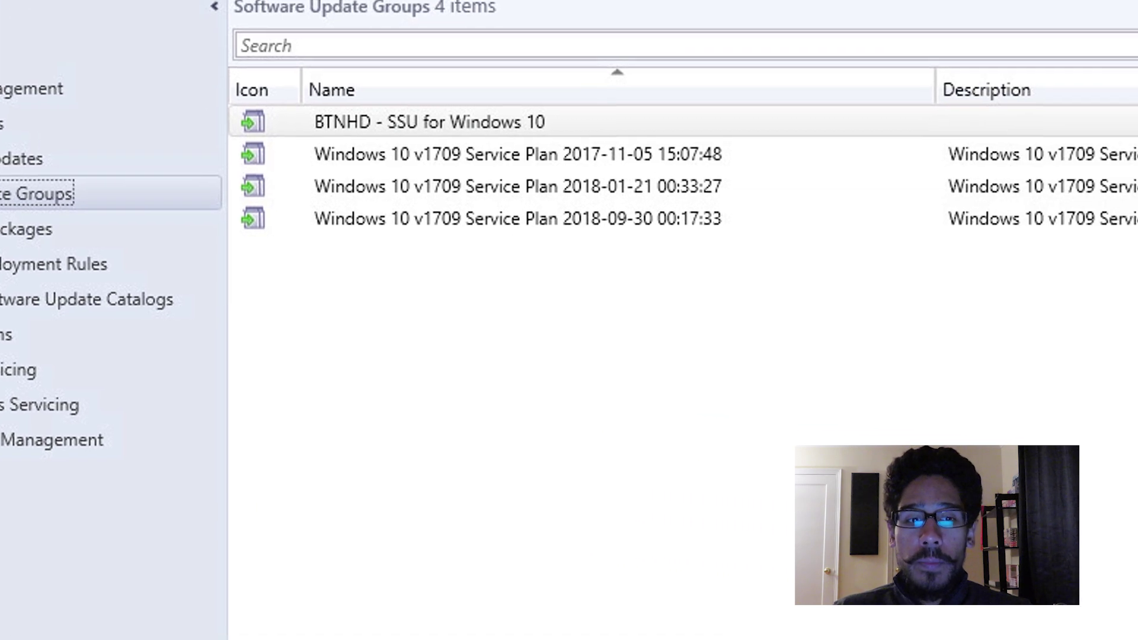
Step: Start deploying the BTNHD - SSU for Windows 10 update group under the same name to the BTNHD WORKSTATION TEST collection
{"action": "right_click", "coordinate": [892, 145]}
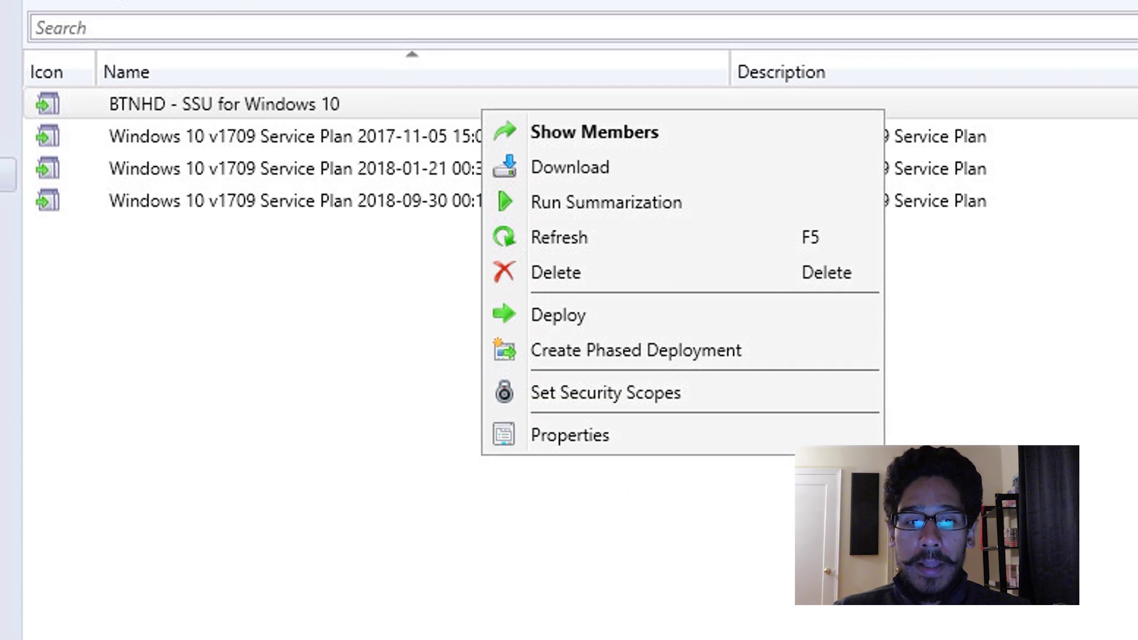
{"action": "left_click", "coordinate": [558, 315]}
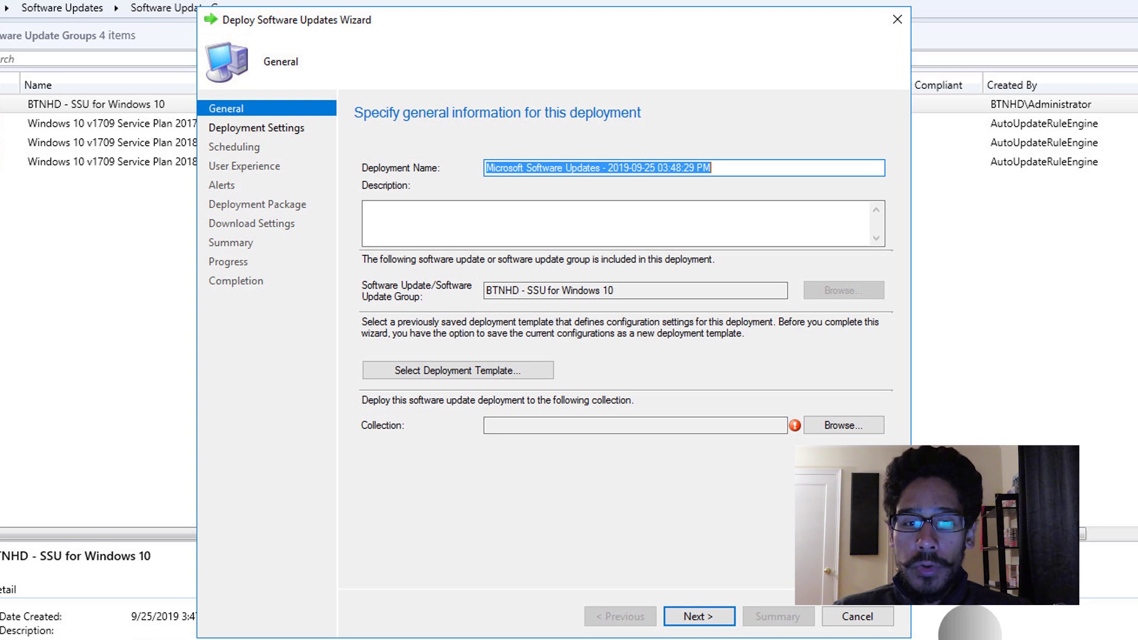
{"action": "type", "text": "BTNHD - SSU for Windows 10"}
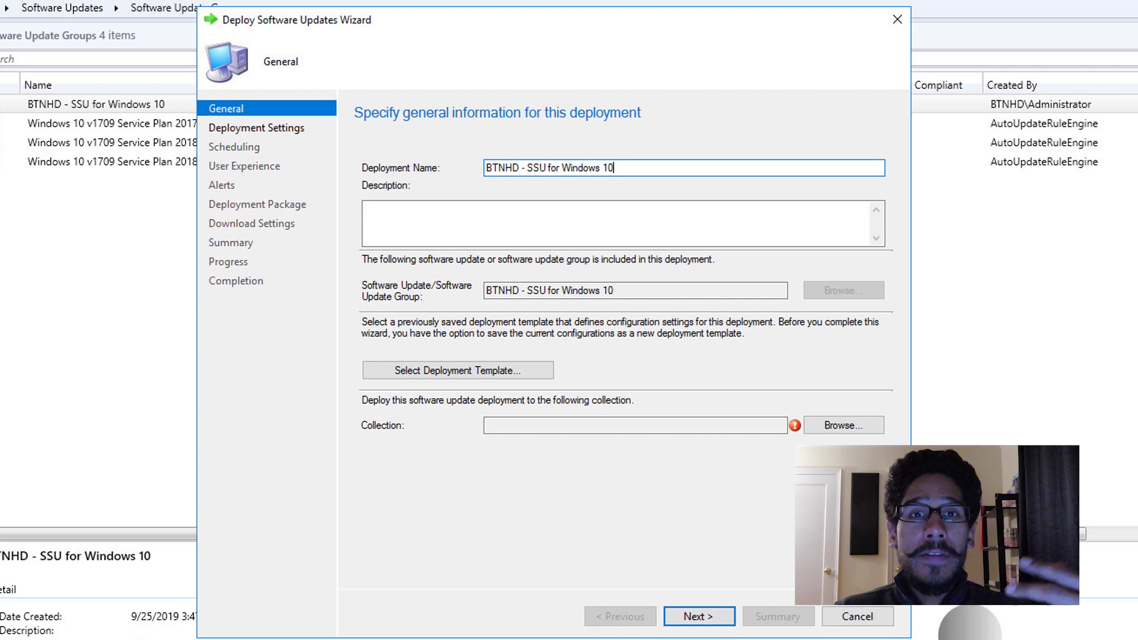
{"action": "left_click", "coordinate": [842, 425]}
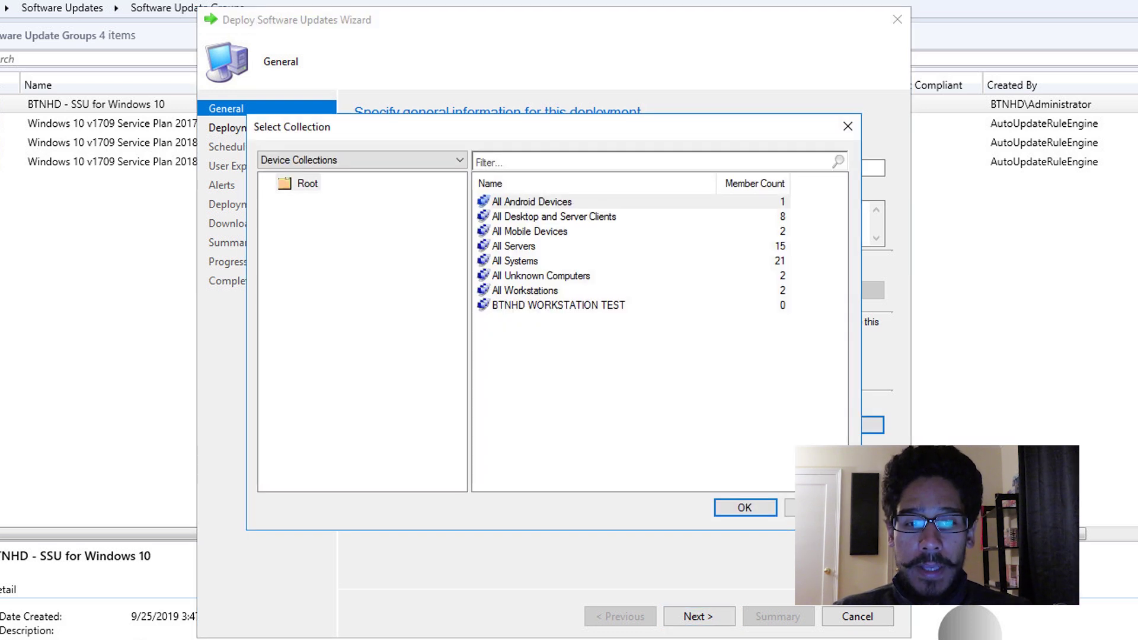
{"action": "left_click", "coordinate": [557, 305]}
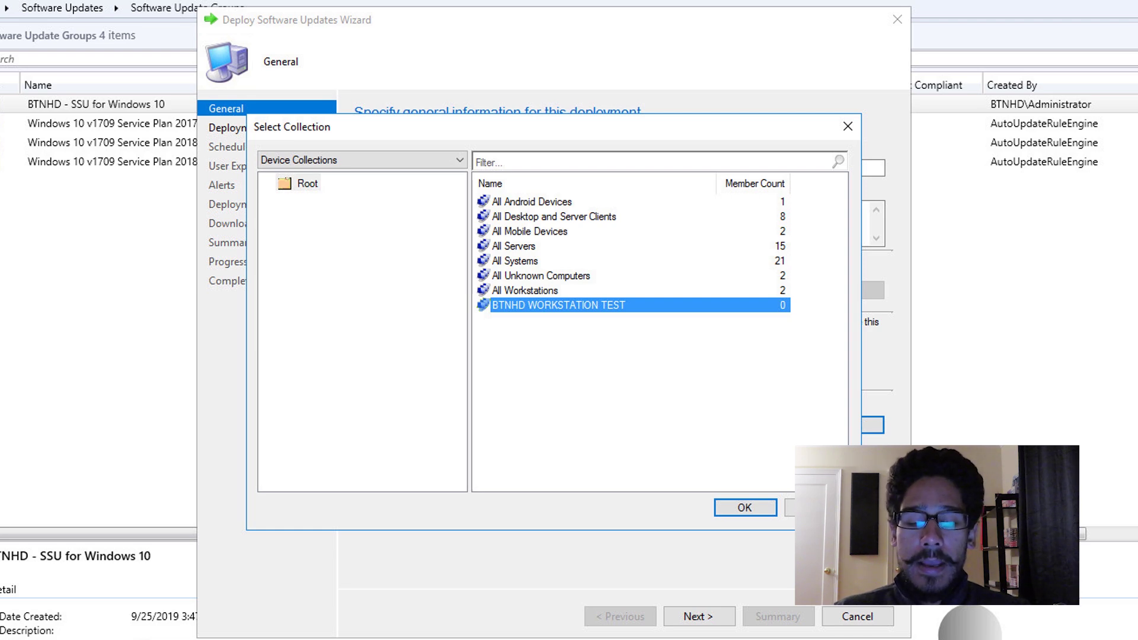
{"action": "key", "text": "Return"}
{"action": "key", "text": "alt+n"}
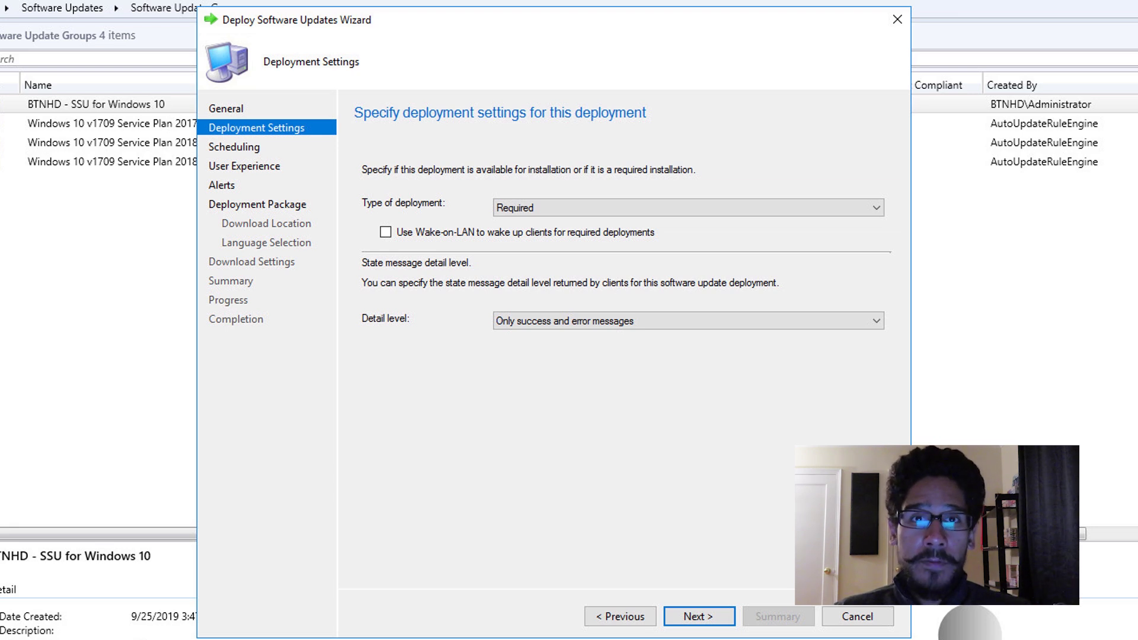
Step: Accept the default deployment settings, scheduling, user experience and alert options, keeping the deployment type Required
{"action": "key", "text": "alt+n"}
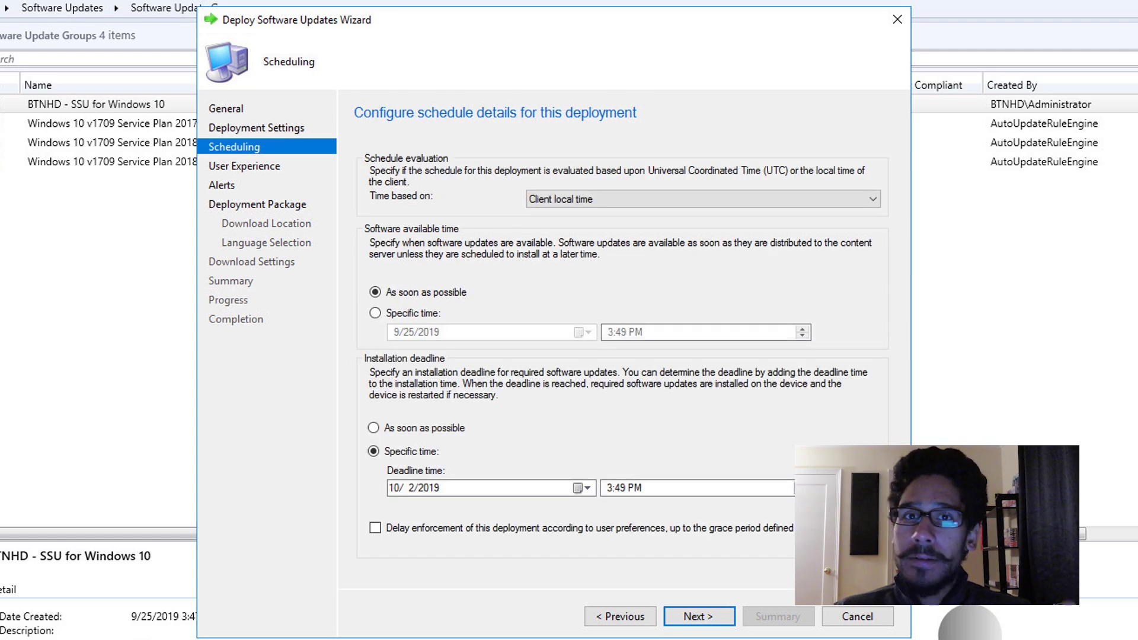
{"action": "key", "text": "alt+n"}
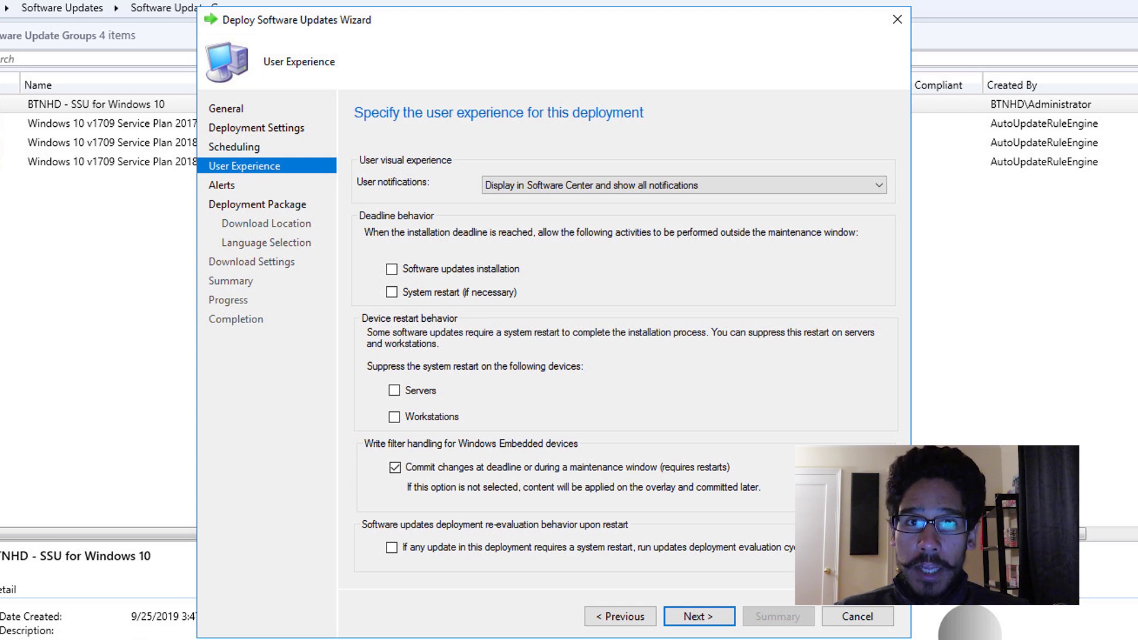
{"action": "key", "text": "alt+n"}
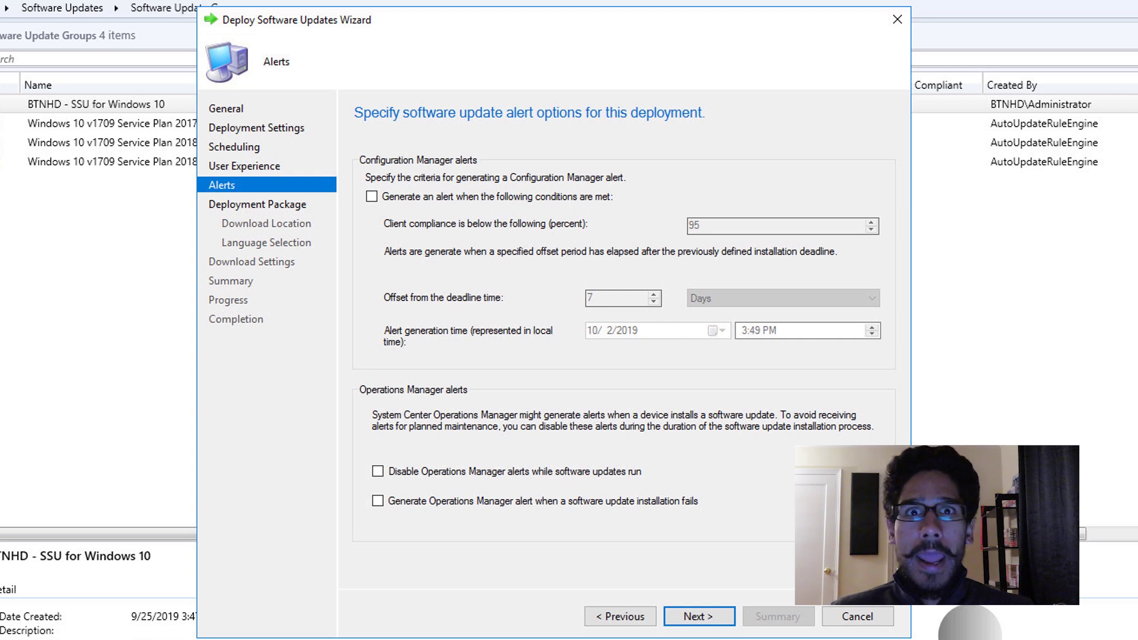
{"action": "key", "text": "Return"}
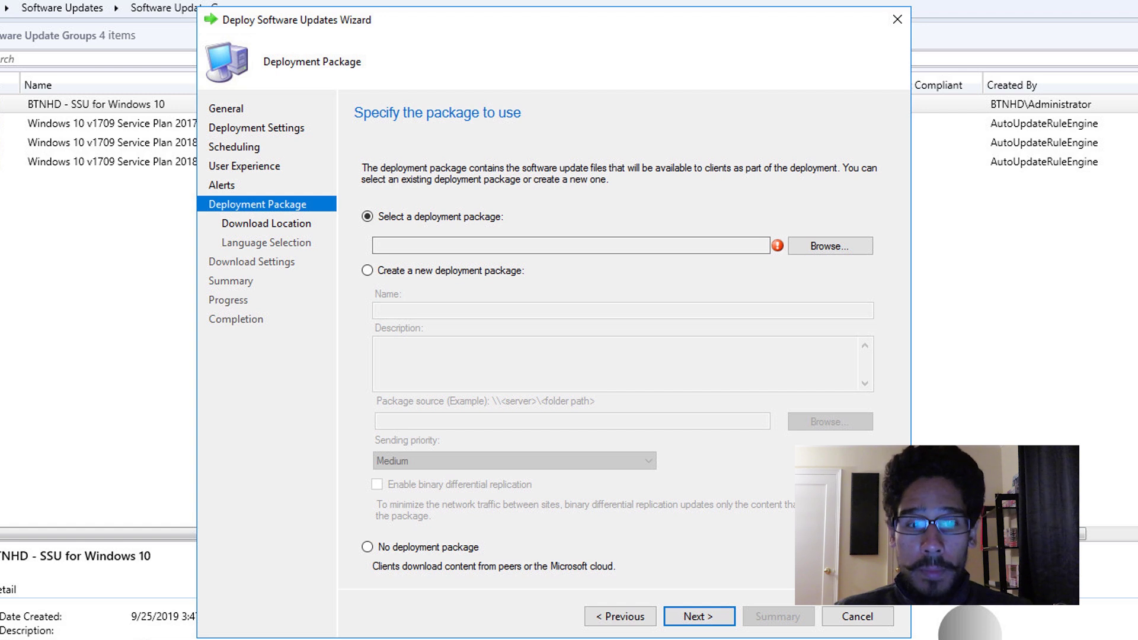
Step: Choose to create a new deployment package named BTNHD - SSU for Windows 10
{"action": "left_click", "coordinate": [366, 270]}
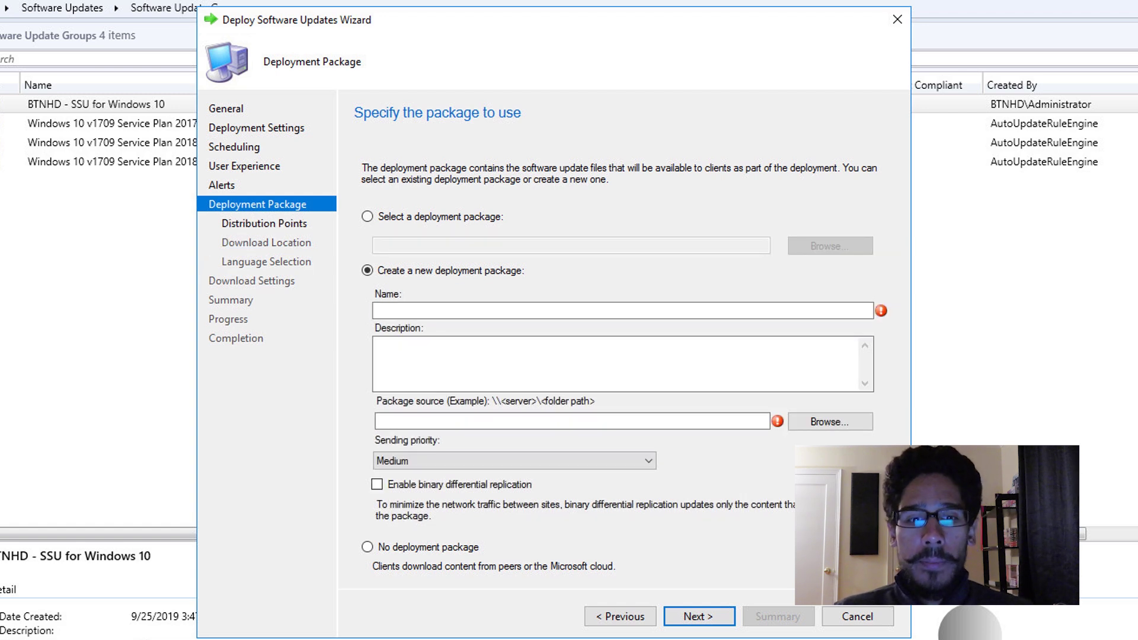
{"action": "type", "text": "BTNHD - SSU for Windows 10"}
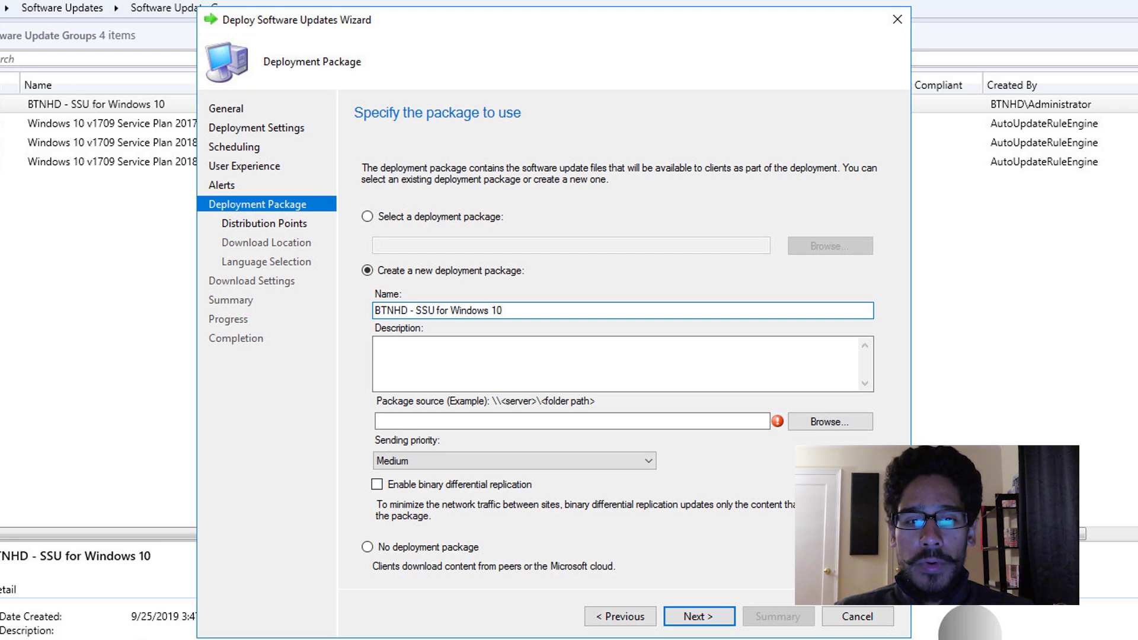
Step: Switch to File Explorer, create a folder named SSU in the bj-sccm sources share, and get its network path
{"action": "key", "text": "alt+Tab"}
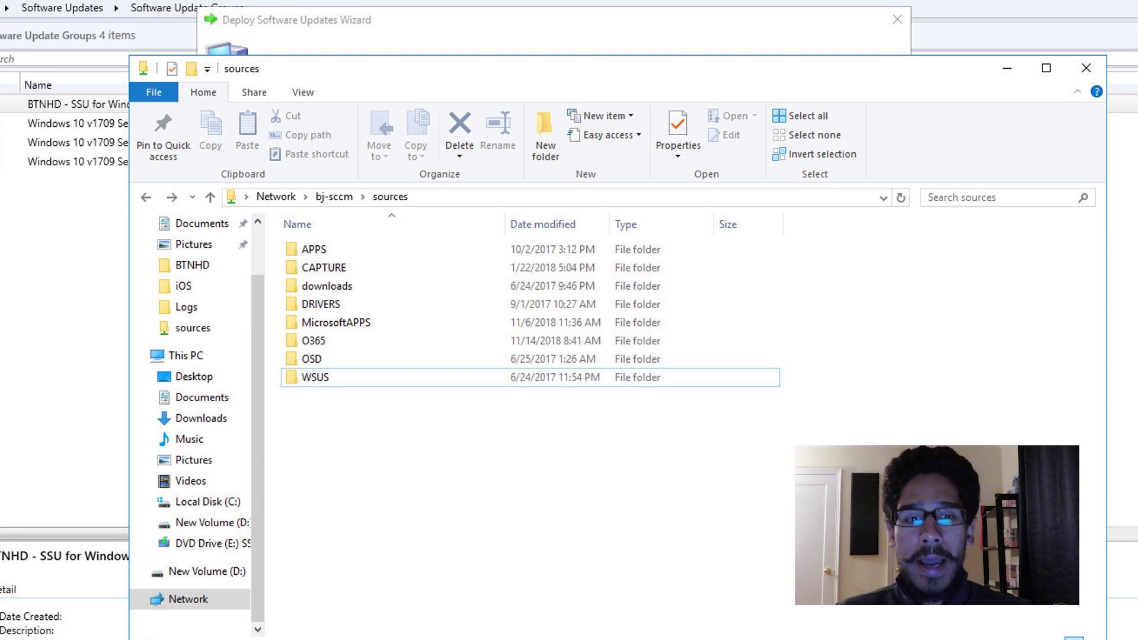
{"action": "key", "text": "ctrl+shift+n"}
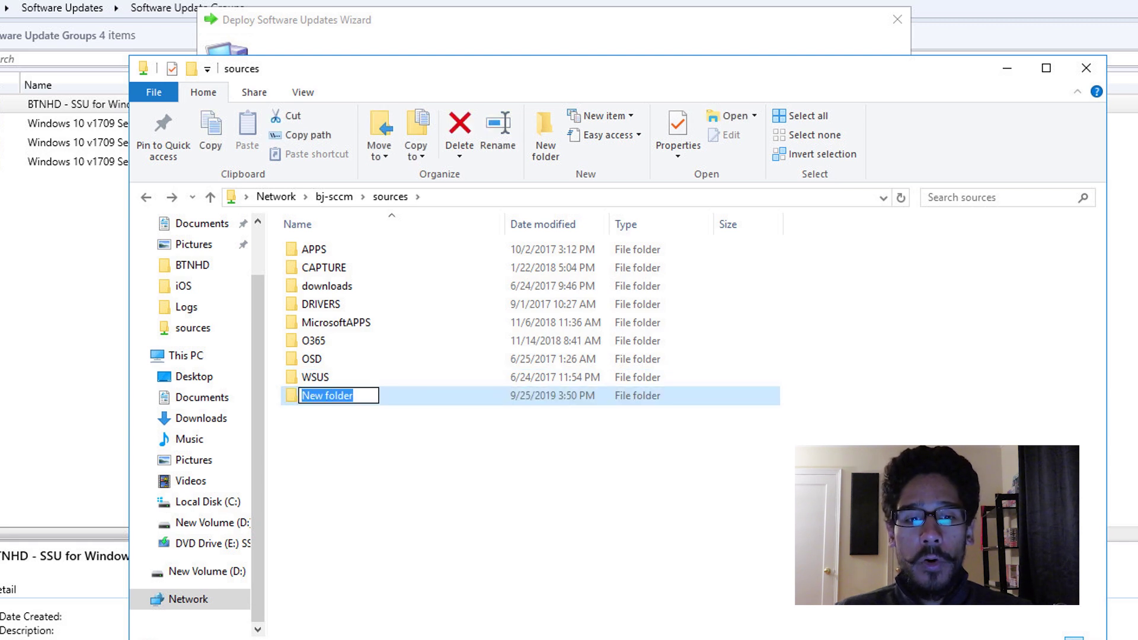
{"action": "type", "text": "SSU"}
{"action": "key", "text": "Return"}
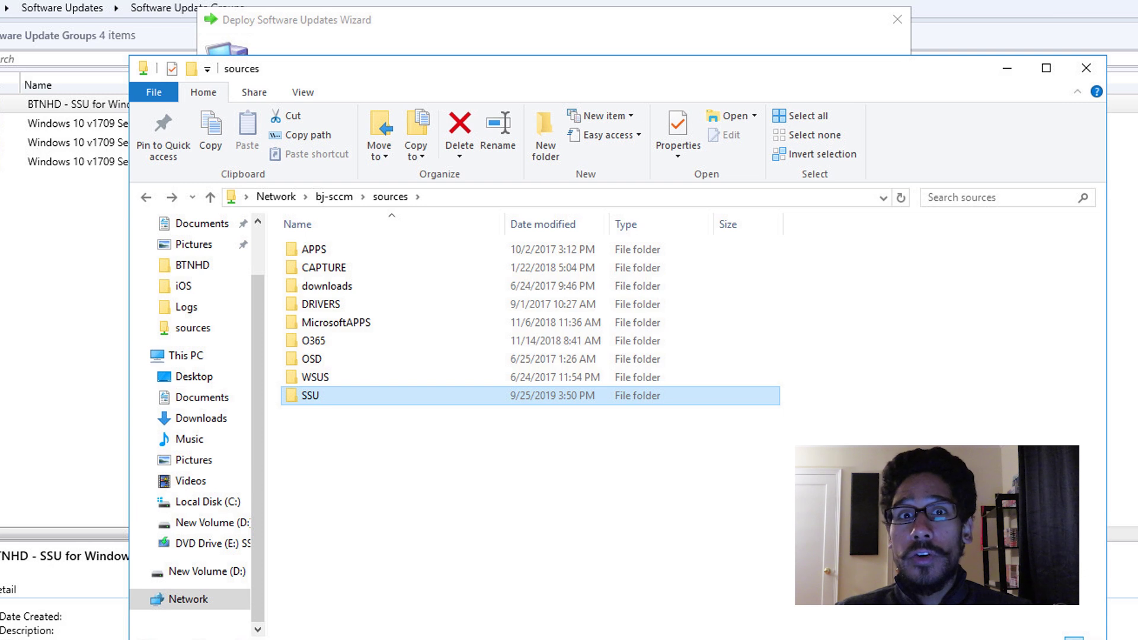
{"action": "key", "text": "Return"}
{"action": "key", "text": "alt+d"}
{"action": "key", "text": "ctrl+c"}
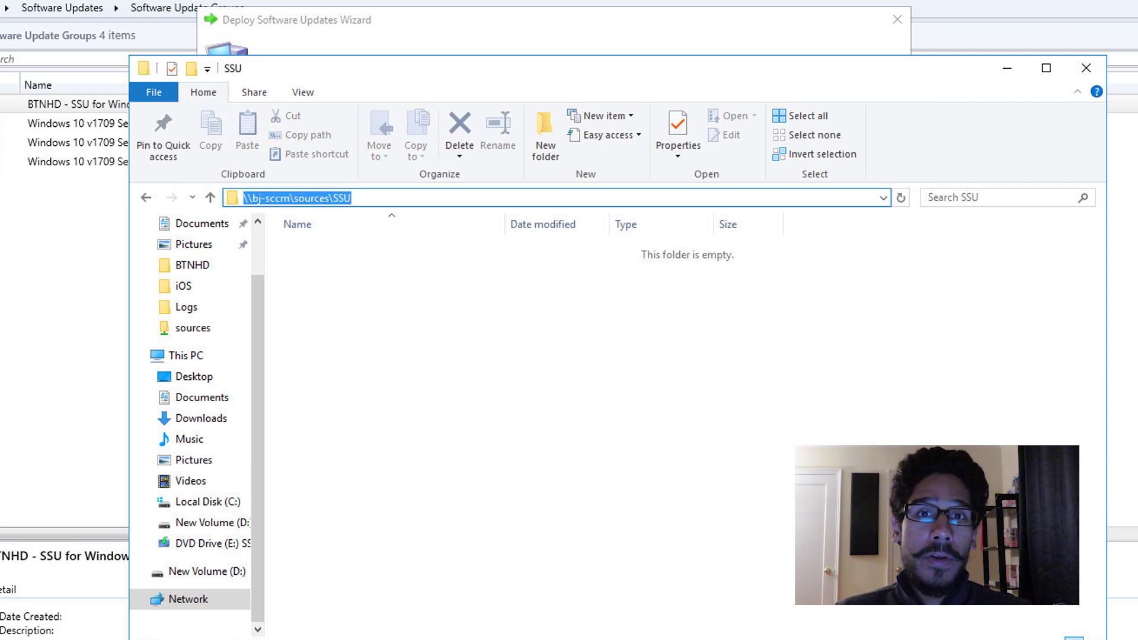
Step: Return to the Deploy Software Updates Wizard and set the package source to \\bj-sccm\sources\SSU
{"action": "key", "text": "alt+Tab"}
{"action": "key", "text": "ctrl+v"}
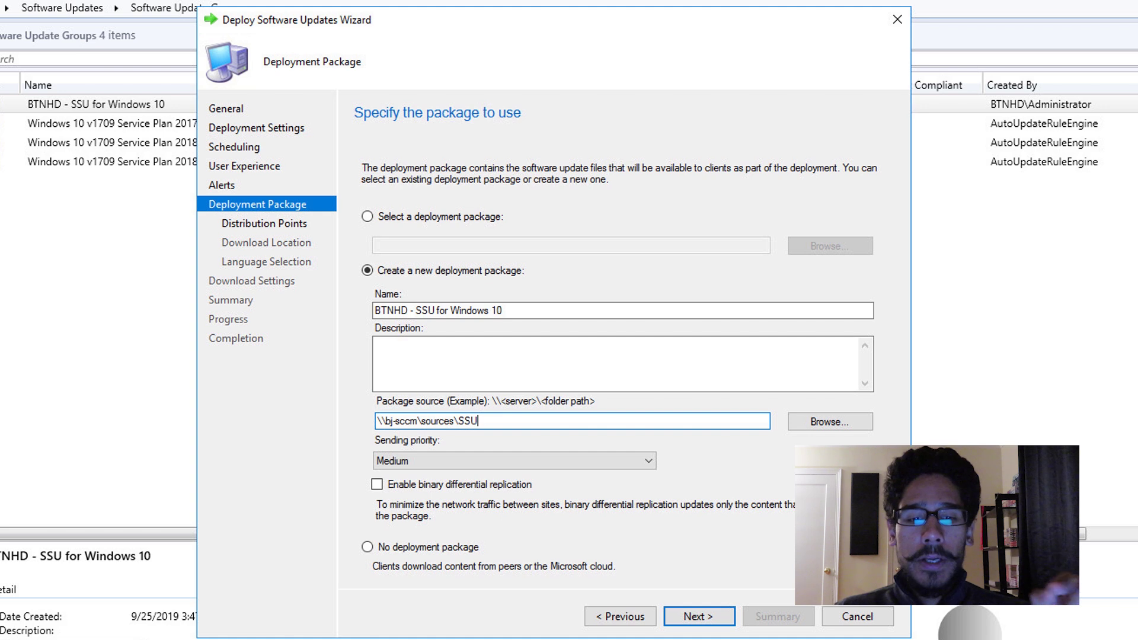
{"action": "key", "text": "Return"}
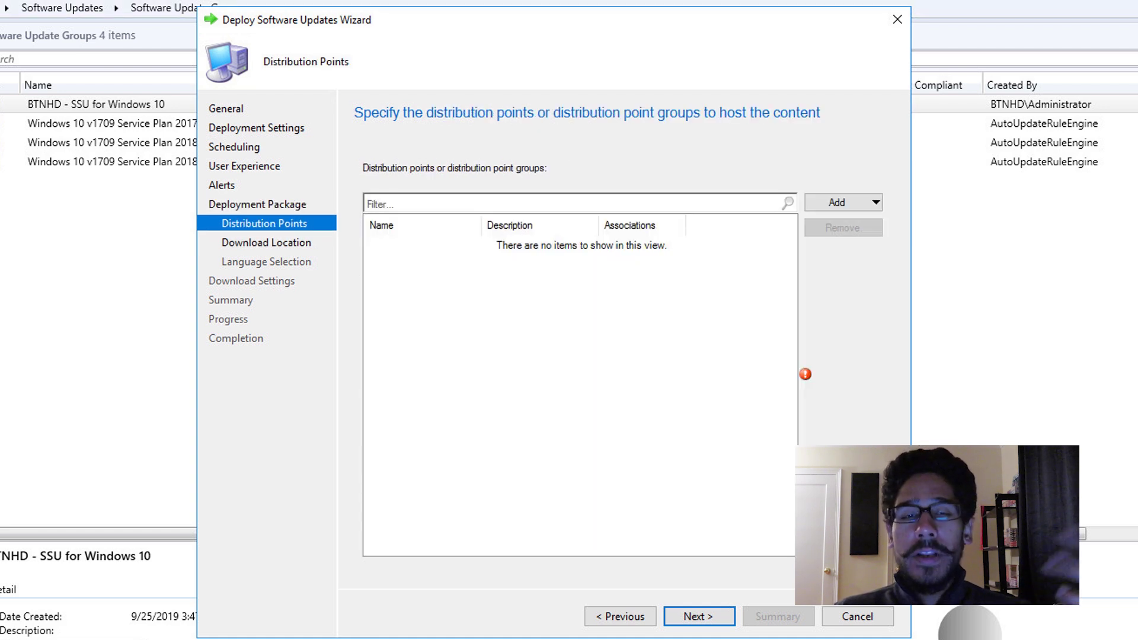
Step: Add the distribution point BJ-SCCM.BTNHD.EDU to host the package content
{"action": "left_click", "coordinate": [842, 202]}
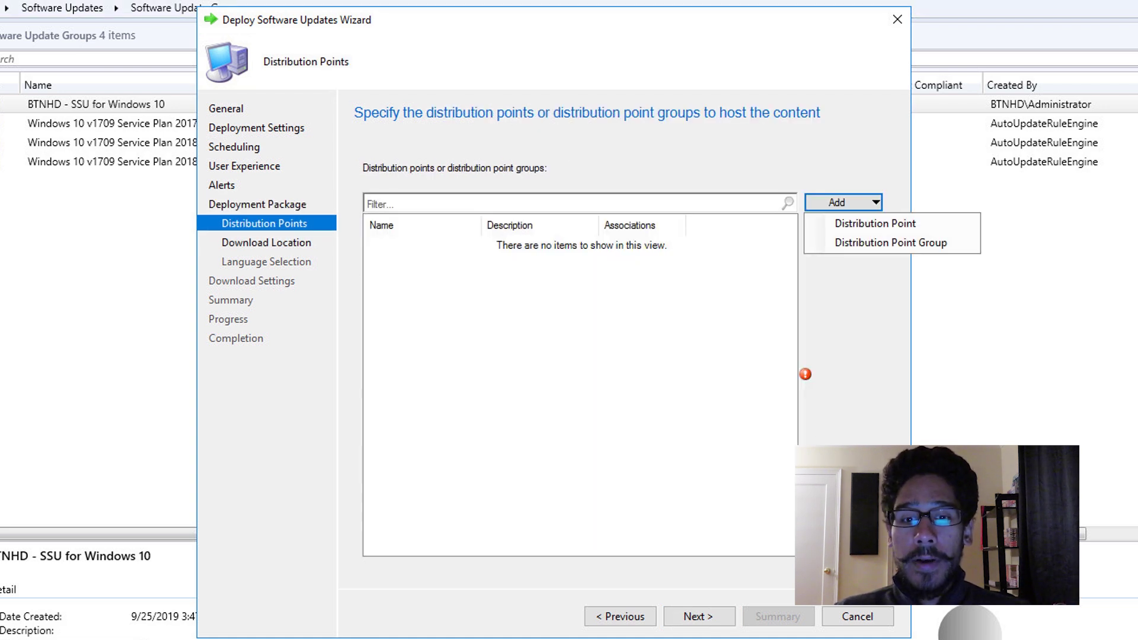
{"action": "left_click", "coordinate": [874, 224]}
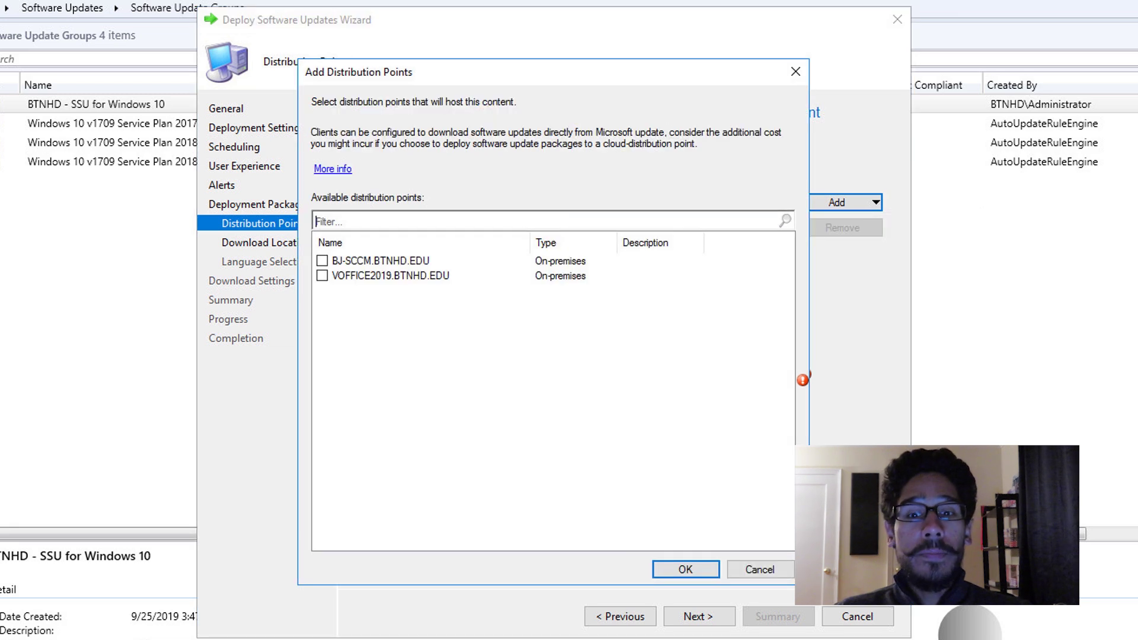
{"action": "left_click", "coordinate": [321, 260]}
{"action": "key", "text": "Return"}
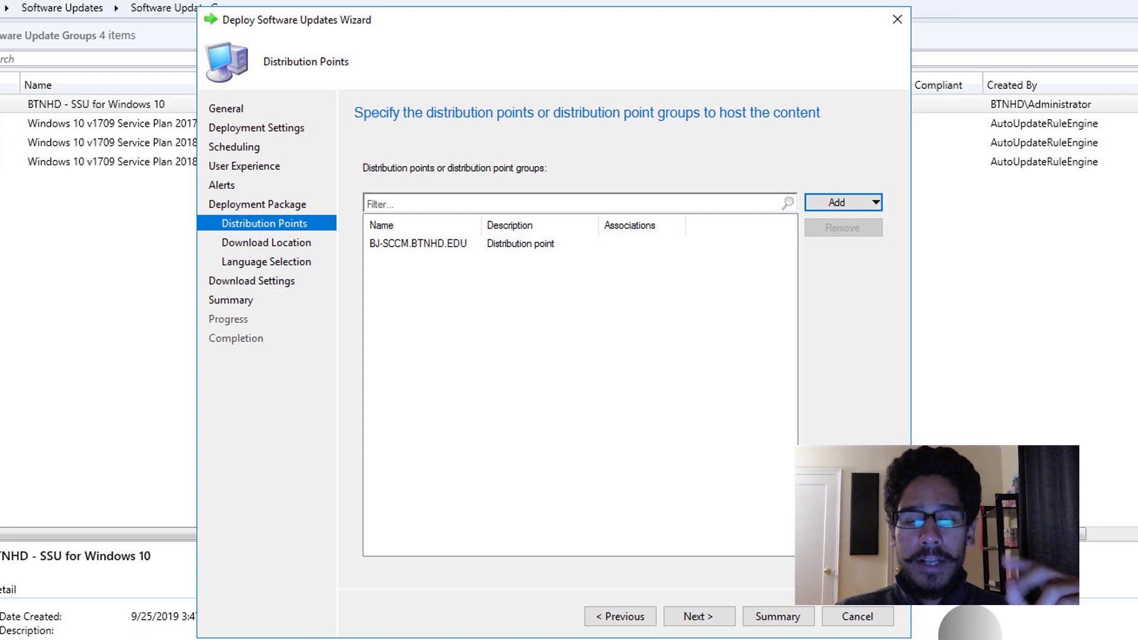
{"action": "key", "text": "alt+n"}
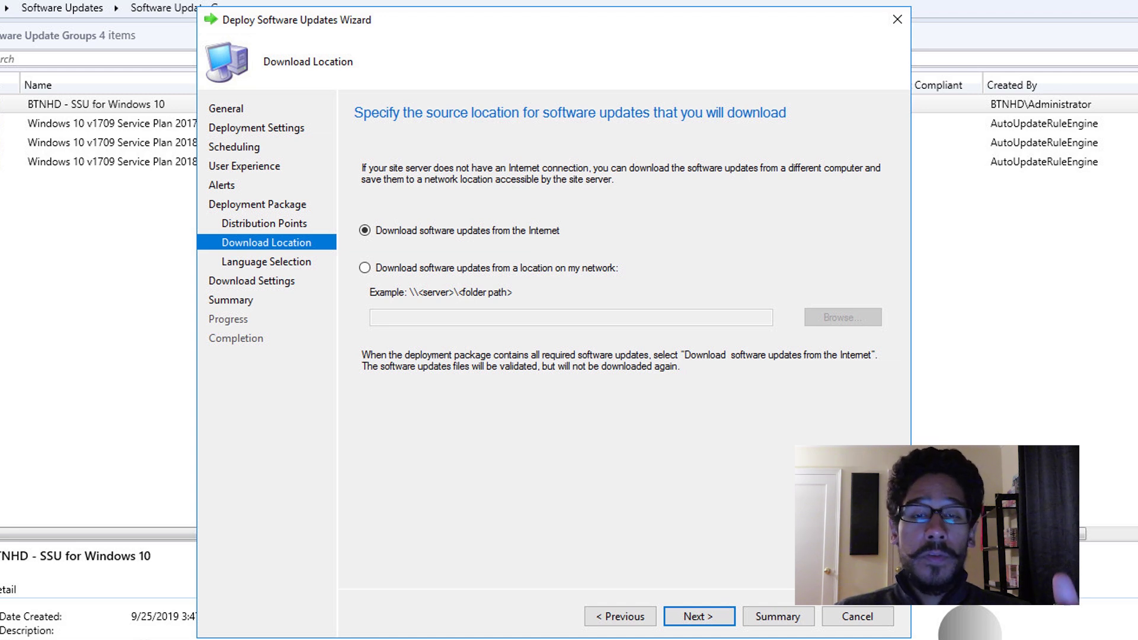
Step: Keep the default download source and languages, let neighbor boundary group clients download from the distribution point and install, and apply the deployment
{"action": "key", "text": "Return"}
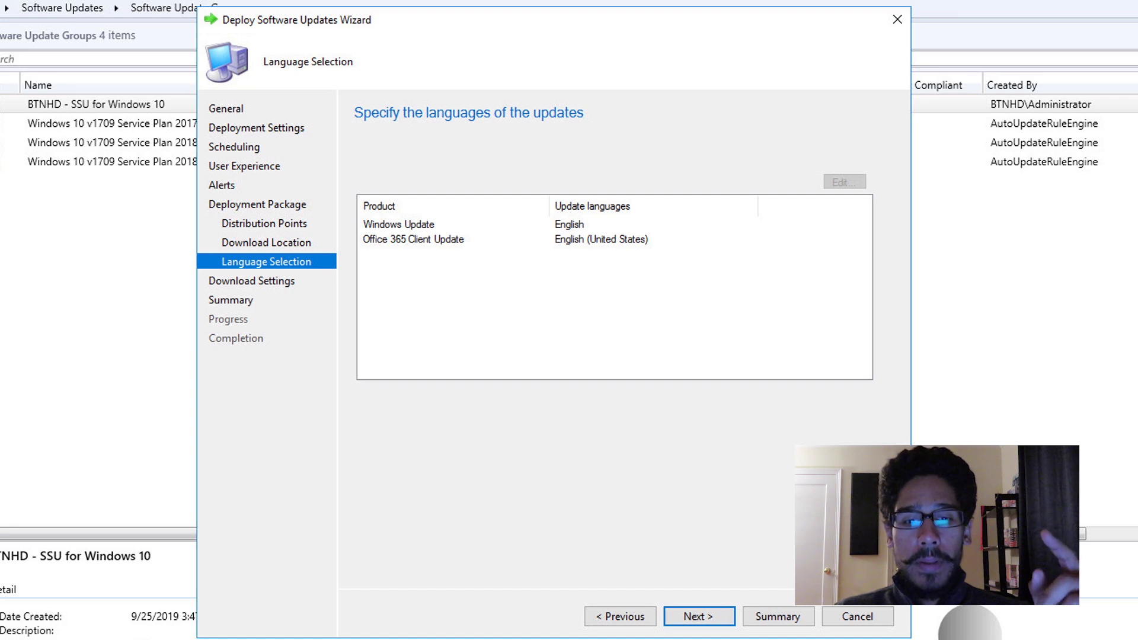
{"action": "key", "text": "Return"}
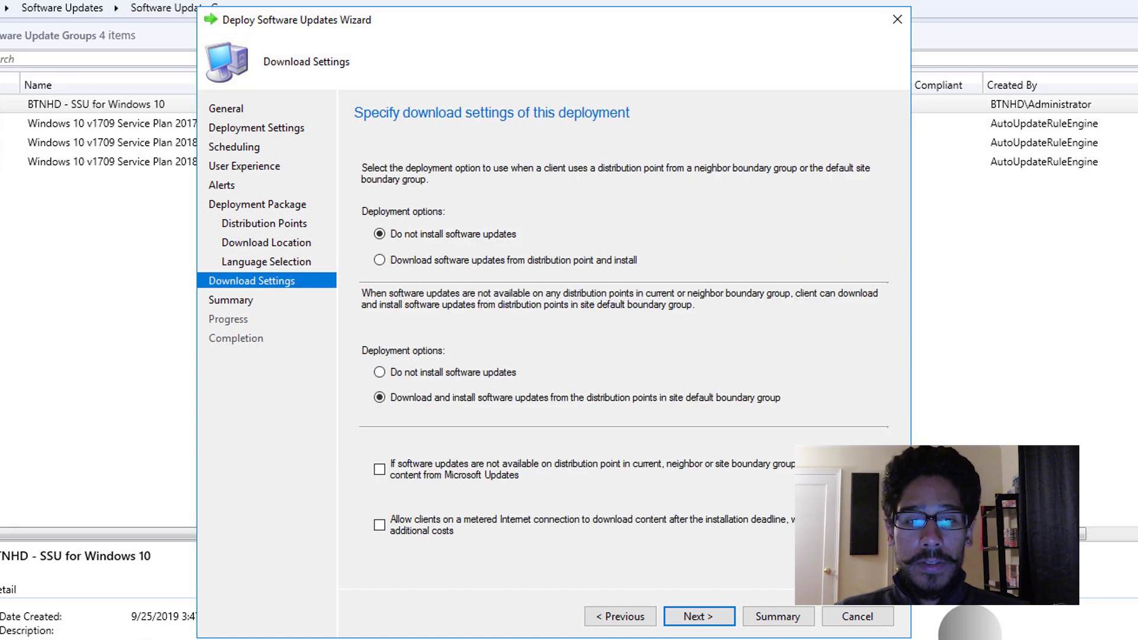
{"action": "left_click", "coordinate": [379, 259]}
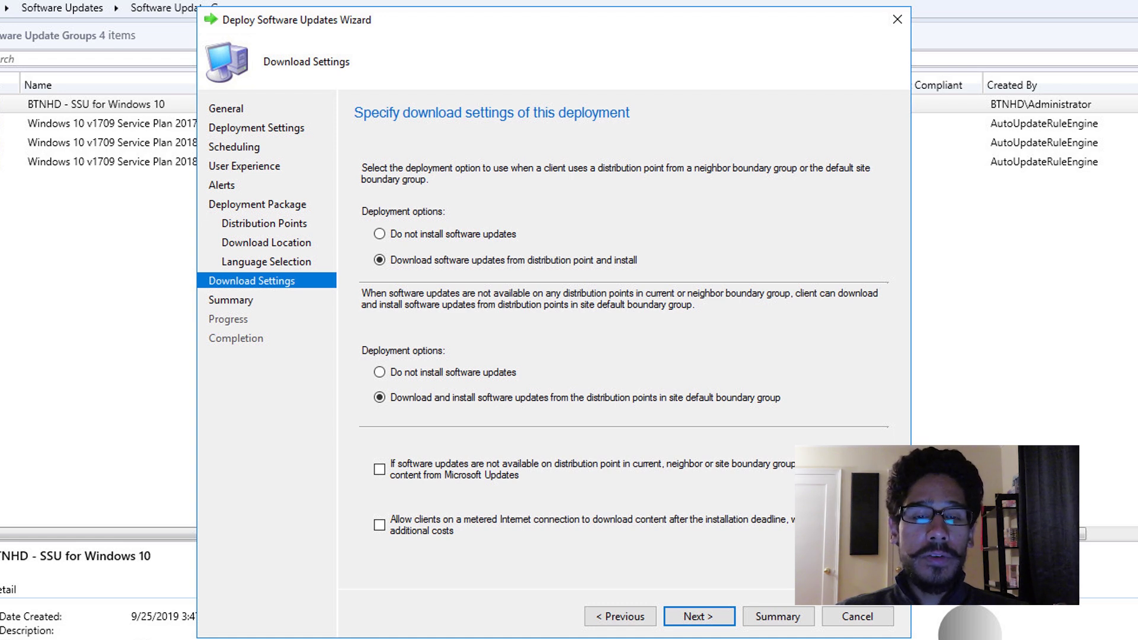
{"action": "key", "text": "Return"}
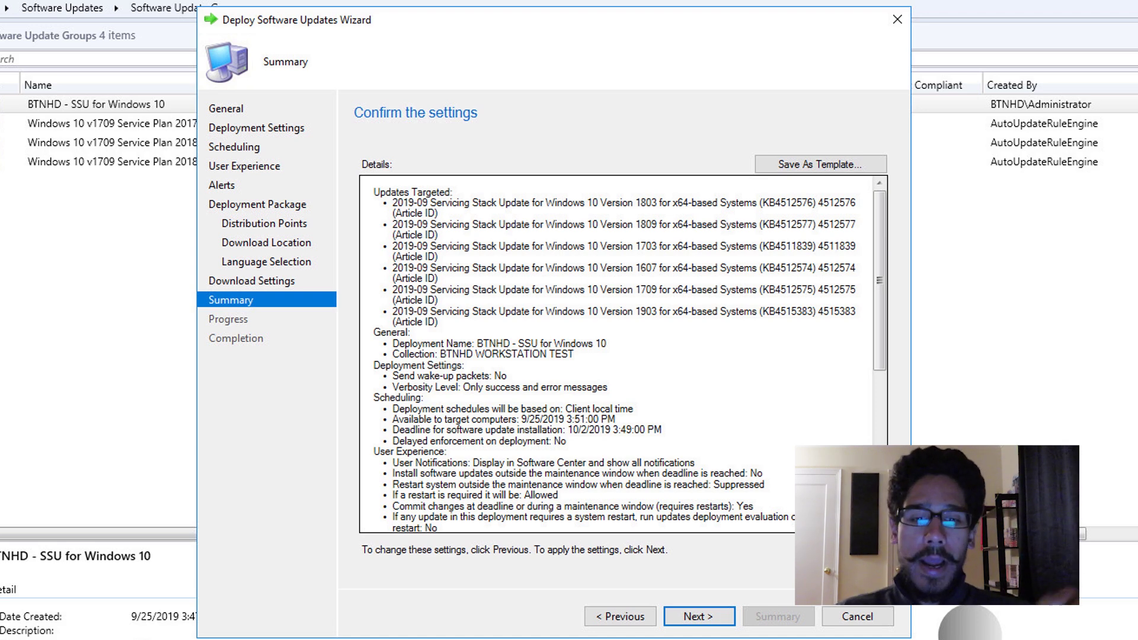
{"action": "key", "text": "Return"}
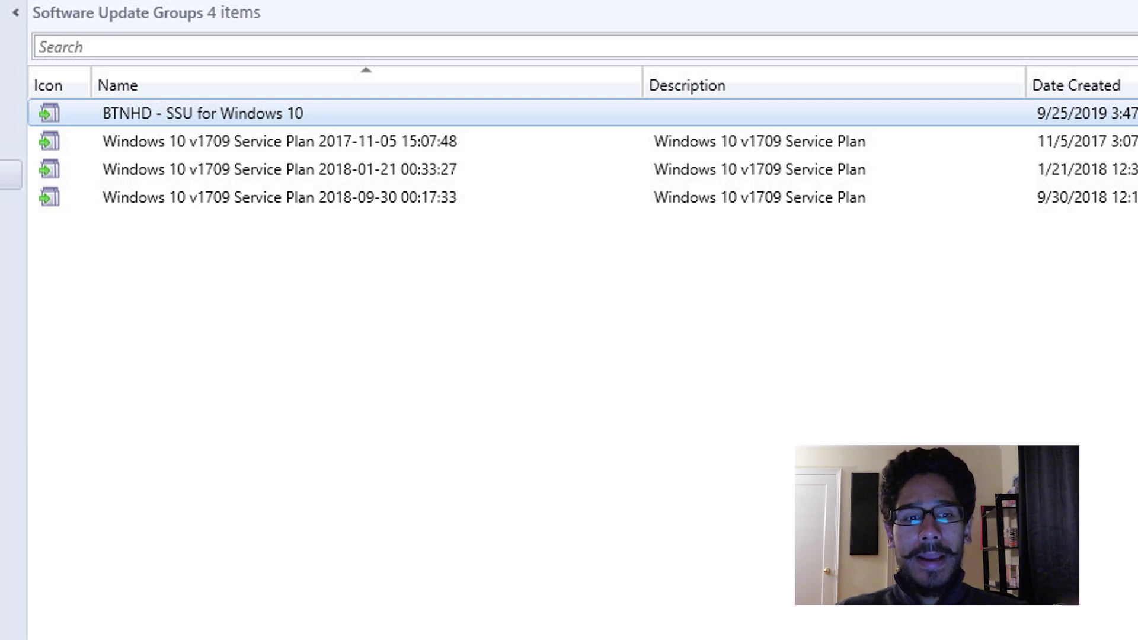
Step: Check the members of the BTNHD - SSU for Windows 10 update group and the list of deployment packages
{"action": "right_click", "coordinate": [541, 113]}
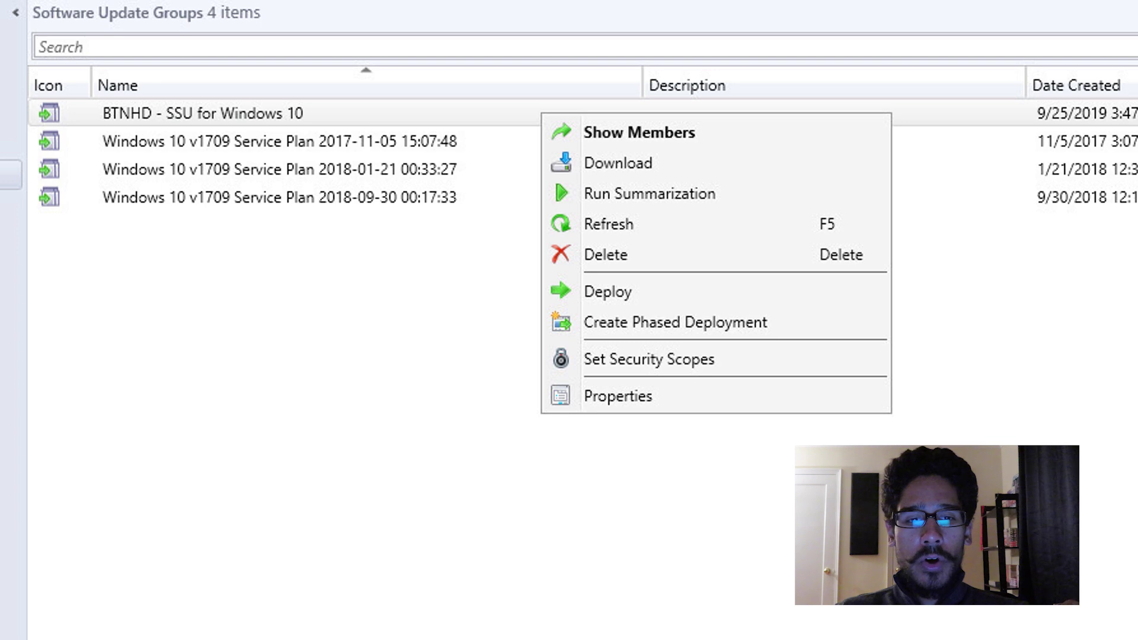
{"action": "left_click", "coordinate": [639, 132]}
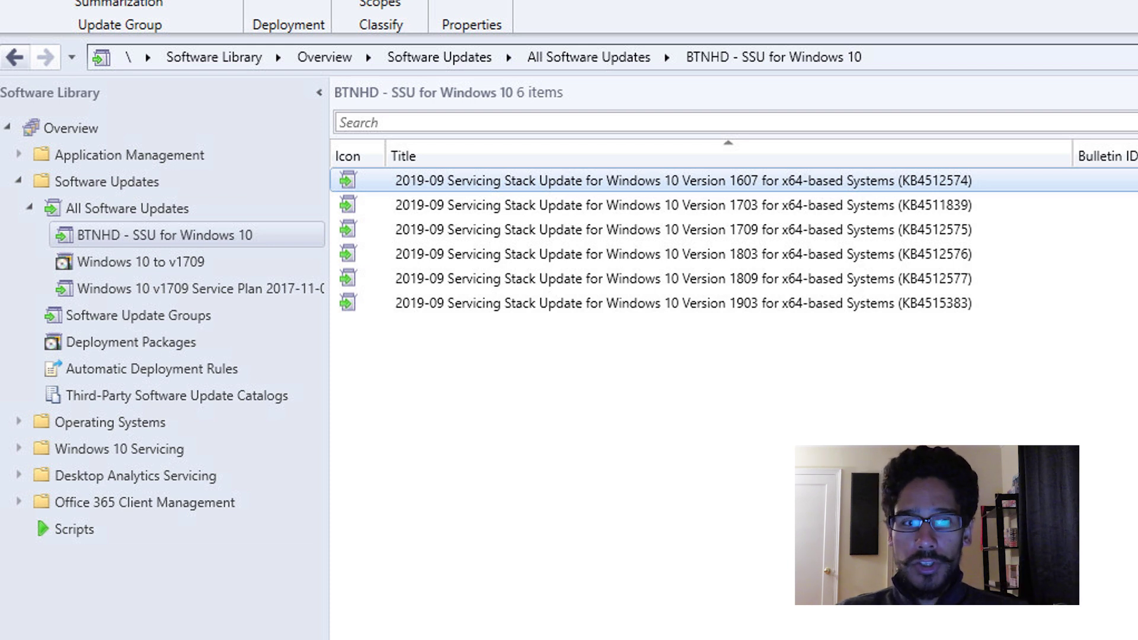
{"action": "left_click", "coordinate": [130, 342]}
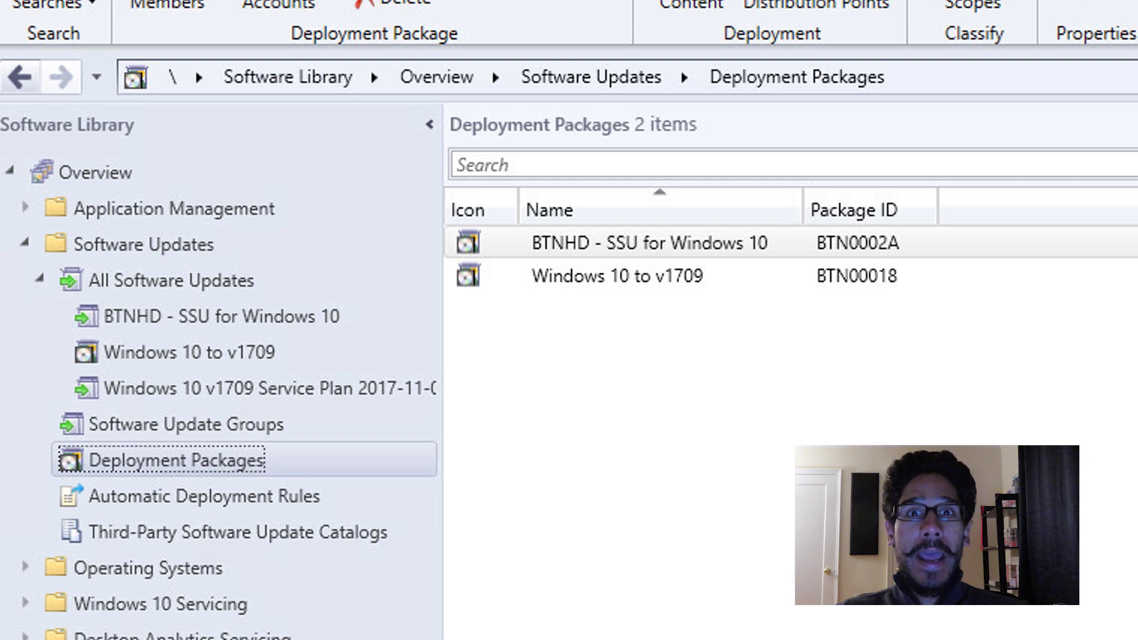
Step: Start creating an automatic deployment rule and name it BTNHD Servicing Stacks - Workstations
{"action": "left_click", "coordinate": [203, 495]}
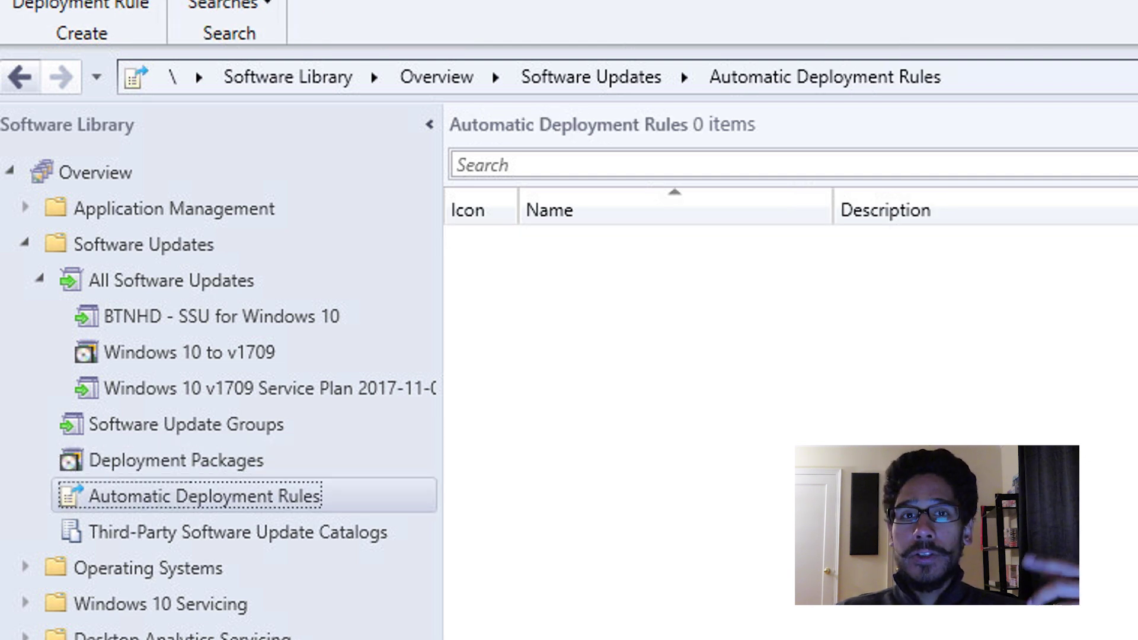
{"action": "right_click", "coordinate": [316, 495]}
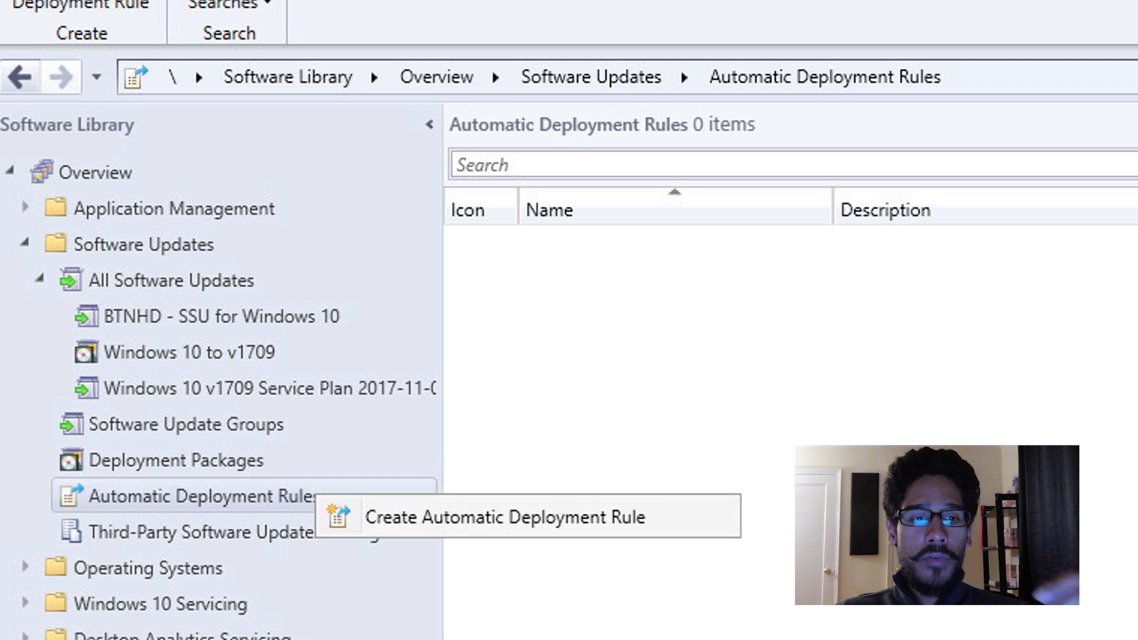
{"action": "left_click", "coordinate": [504, 517]}
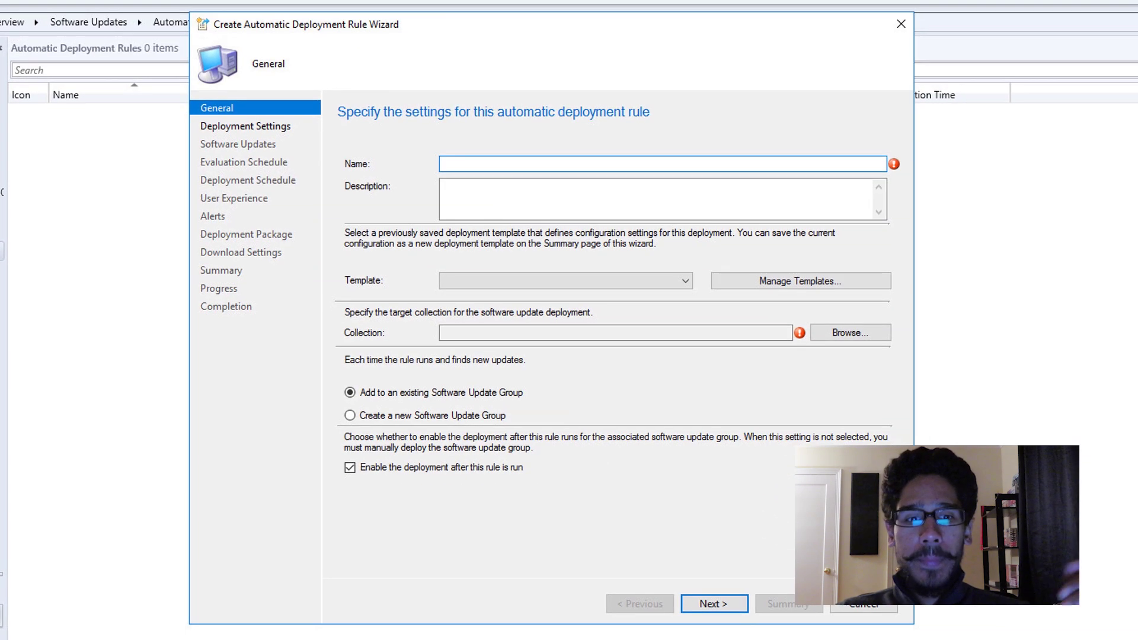
{"action": "type", "text": "BTNHD Servicing Stacks - Workstations"}
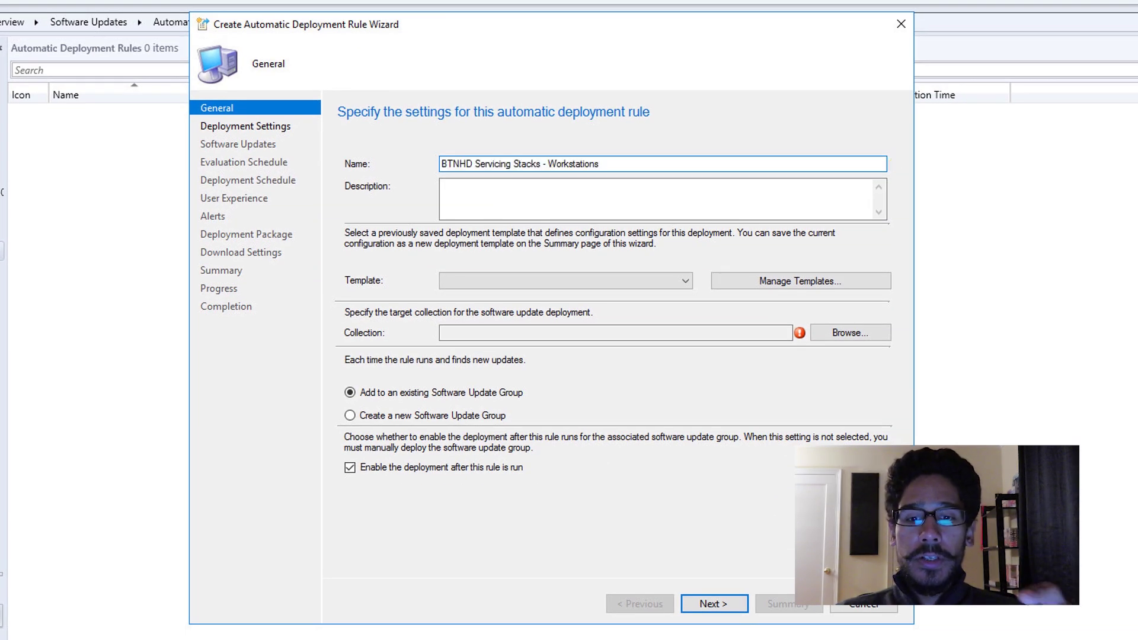
Step: Target the rule at the BTNHD WORKSTATION TEST device collection, keep the remaining general defaults and continue to the deployment settings
{"action": "left_click", "coordinate": [850, 332]}
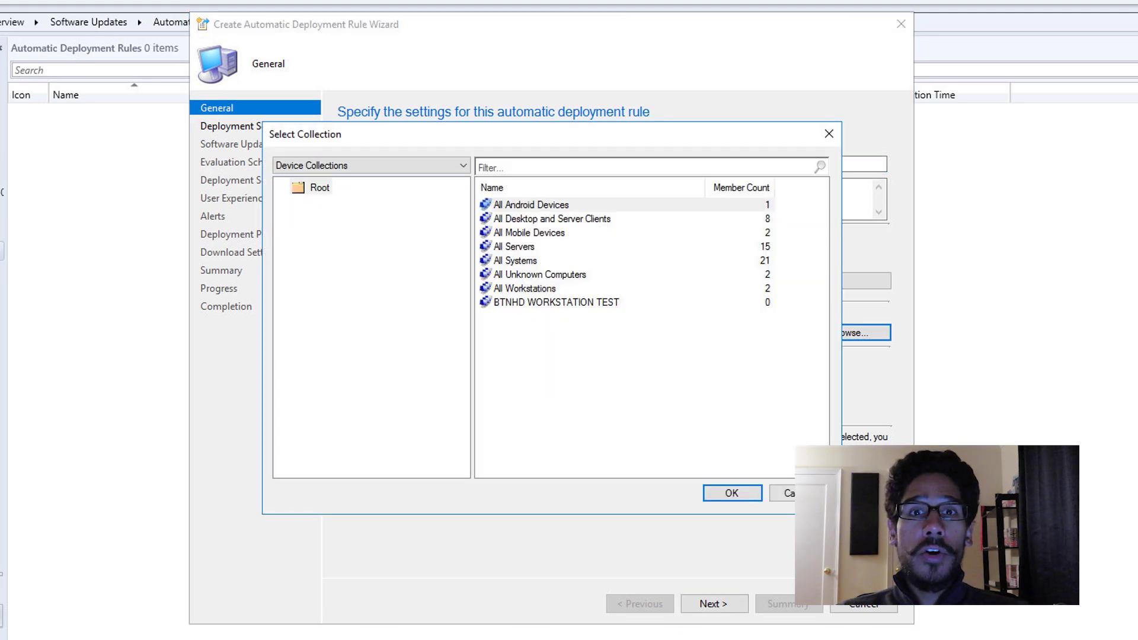
{"action": "left_click", "coordinate": [555, 302]}
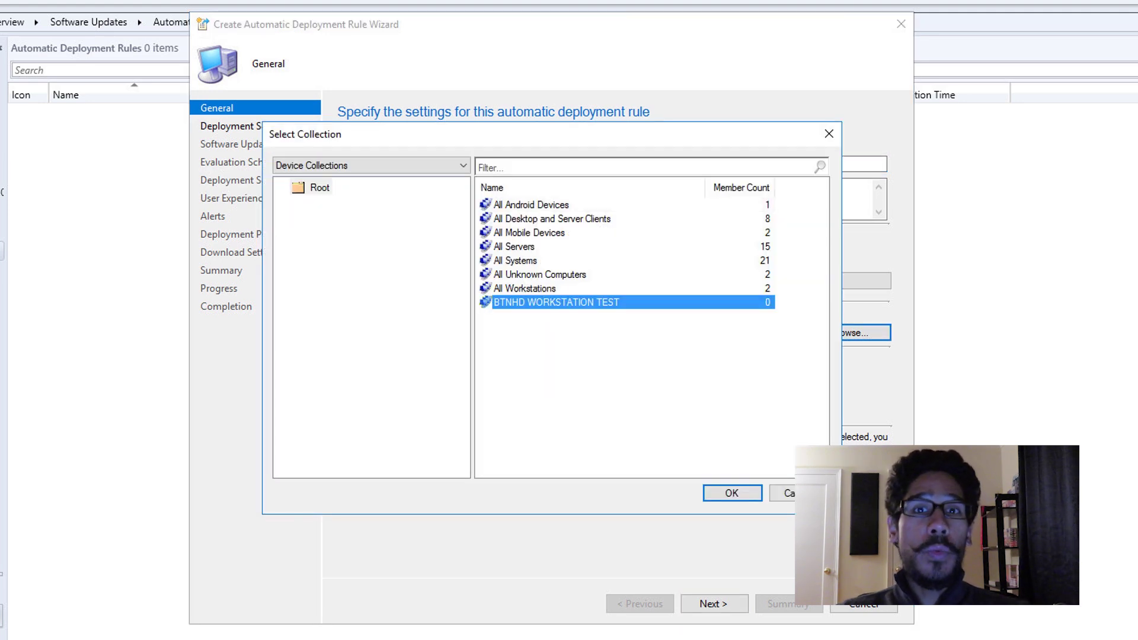
{"action": "key", "text": "Return"}
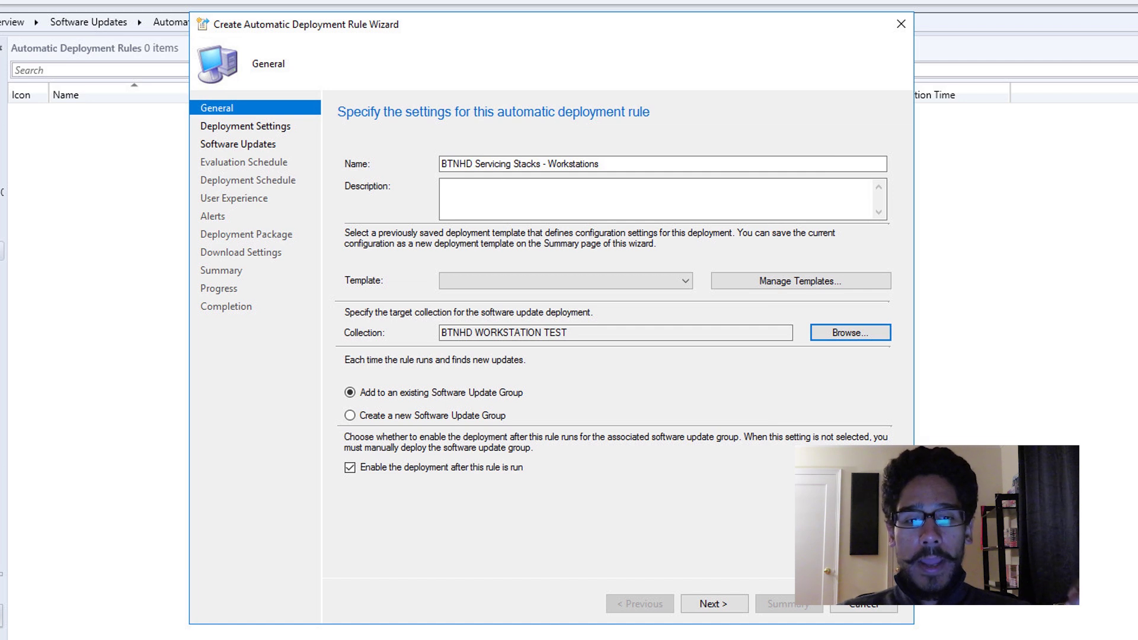
{"action": "key", "text": "alt+n"}
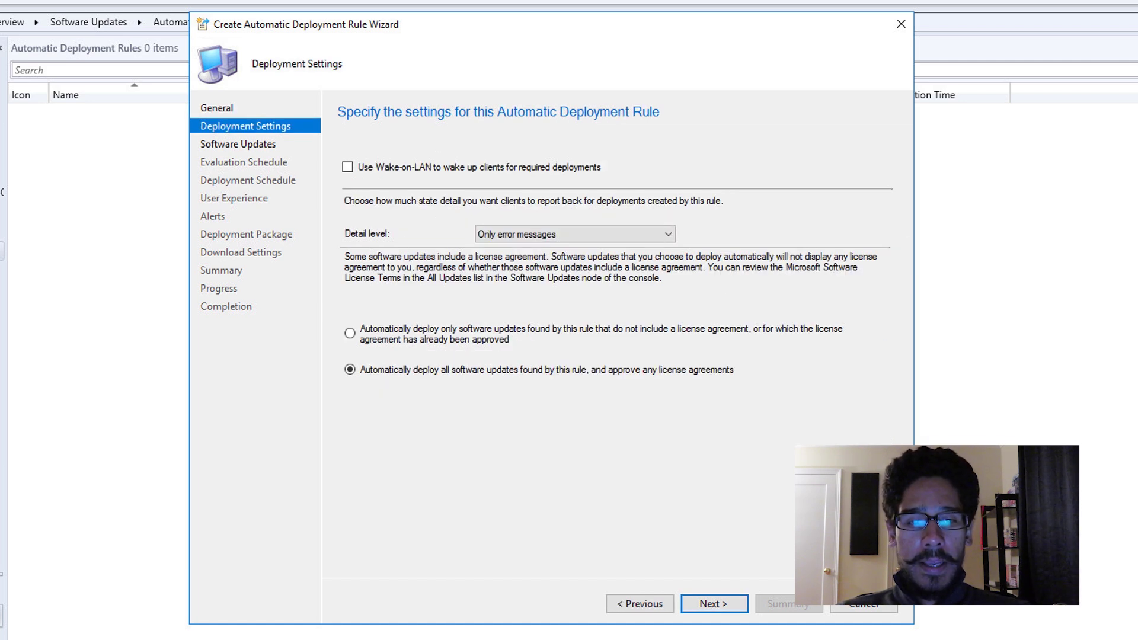
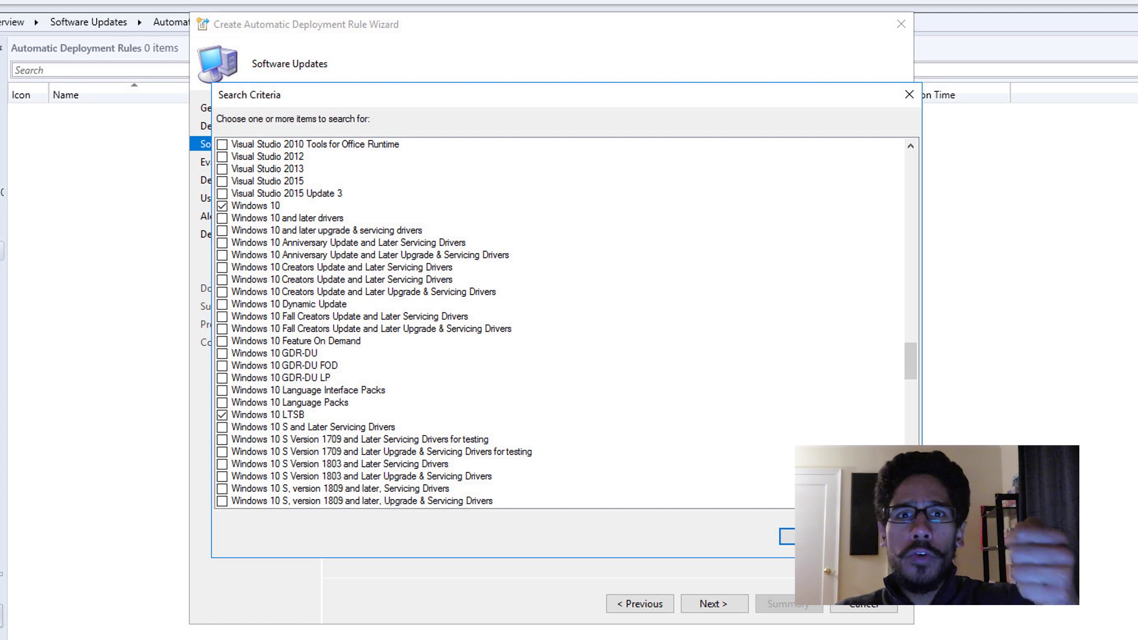
Step: Confirm Windows 10 and Windows 10 LTSB as the product criteria and add a title filter for Servicing Stack
{"action": "key", "text": "Return"}
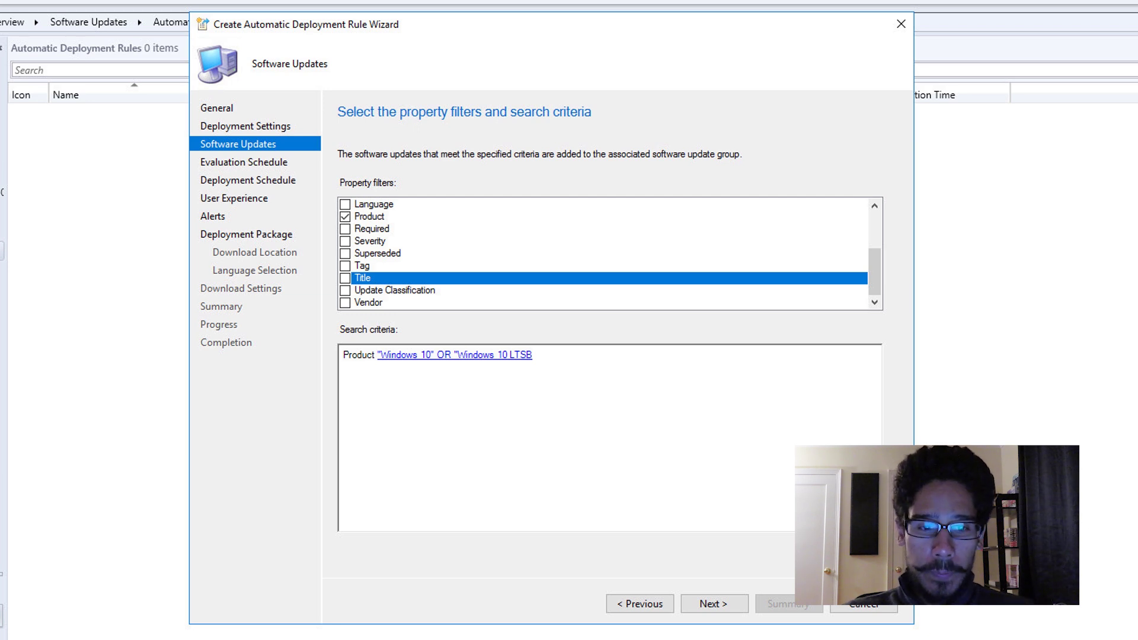
{"action": "key", "text": "space"}
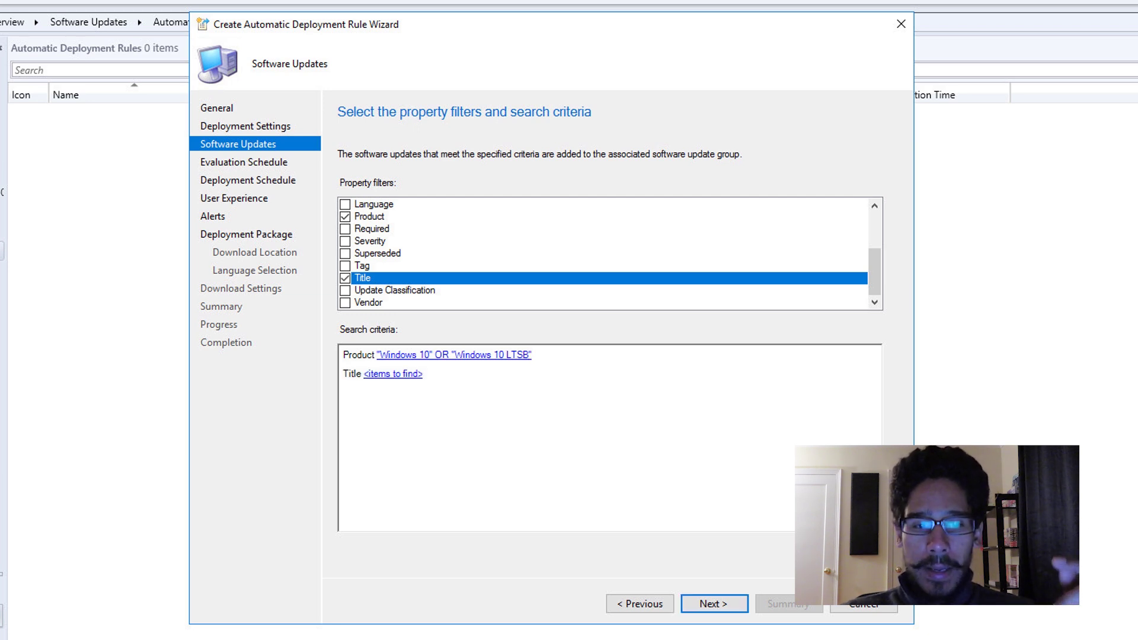
{"action": "left_click", "coordinate": [393, 373]}
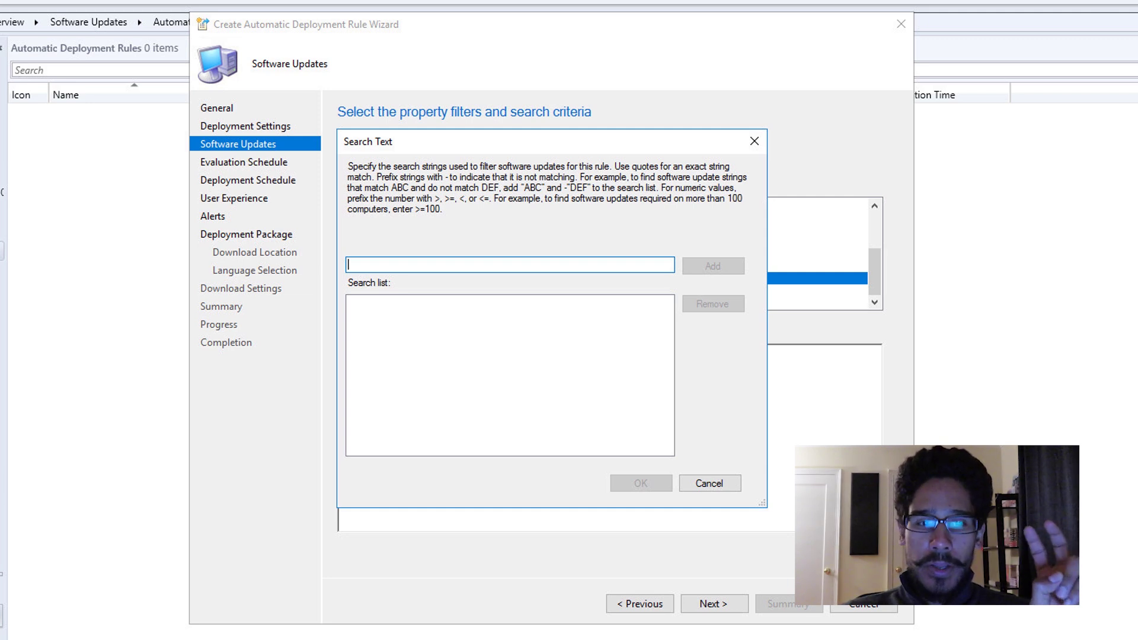
{"action": "type", "text": "Servicing Stack"}
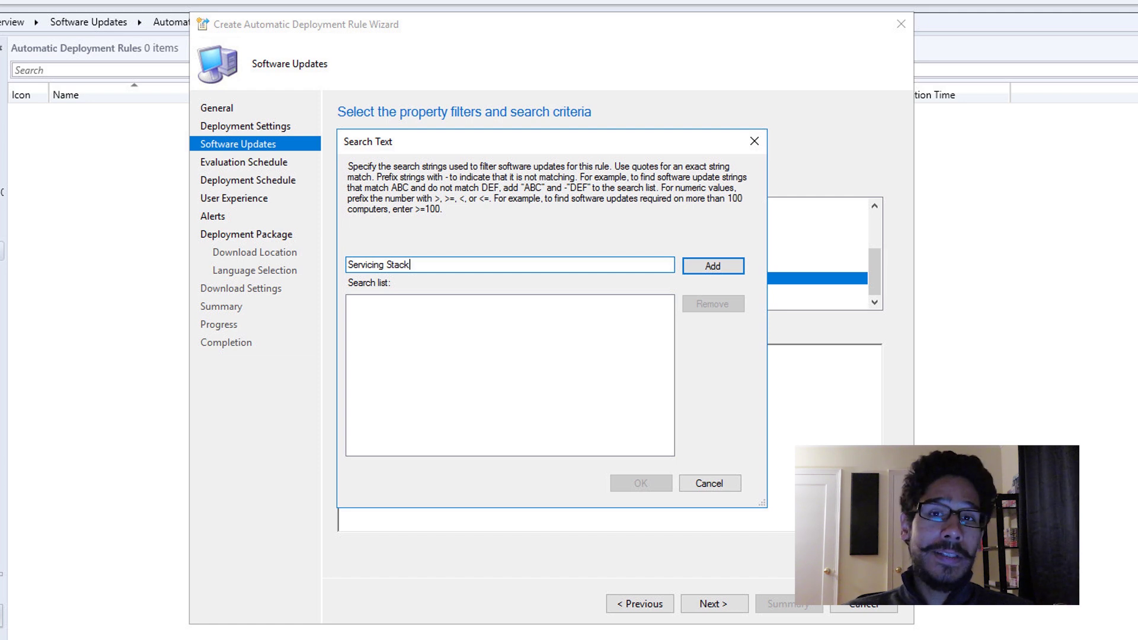
{"action": "key", "text": "Return"}
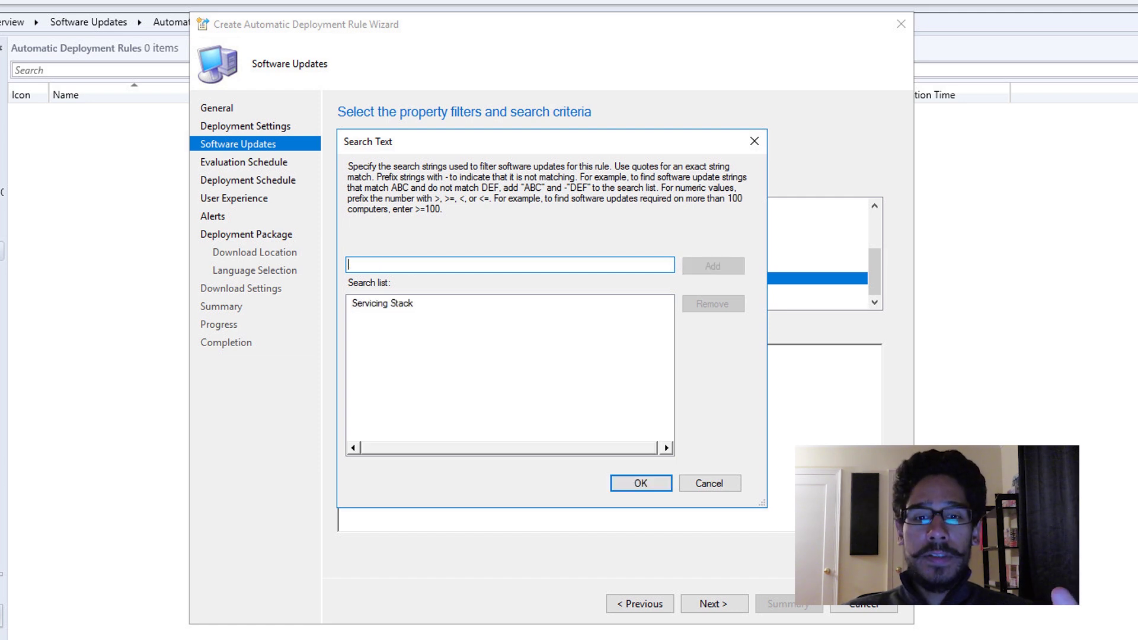
{"action": "key", "text": "Return"}
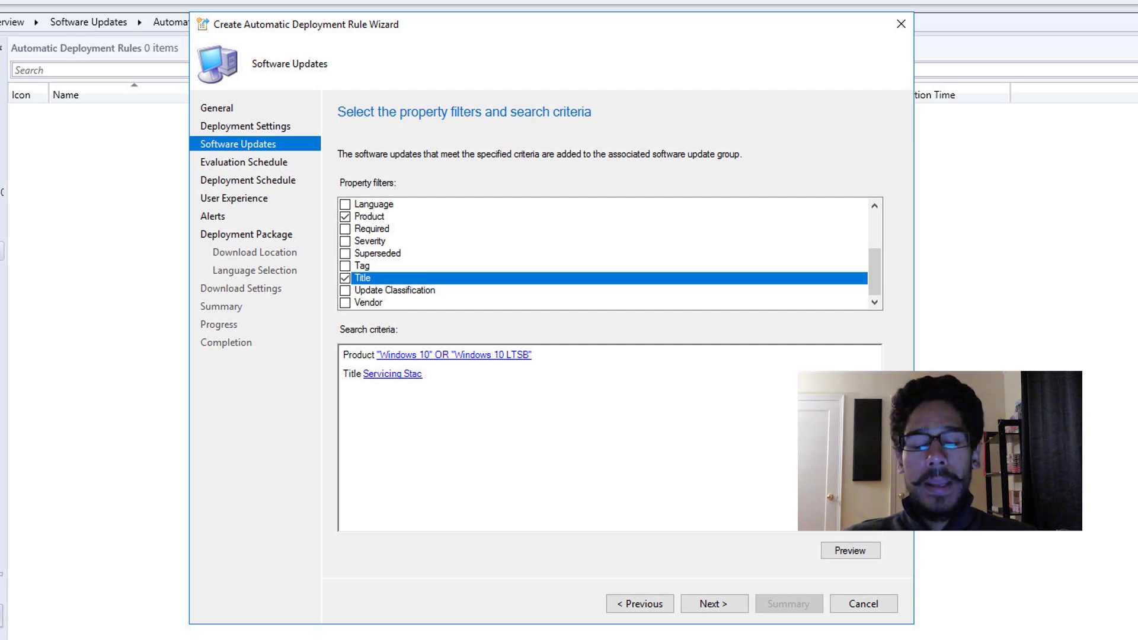
Step: Add the exclusions -x86, -itanium and -ARM64 to the title filter and preview the updates matching the criteria
{"action": "left_click", "coordinate": [849, 550]}
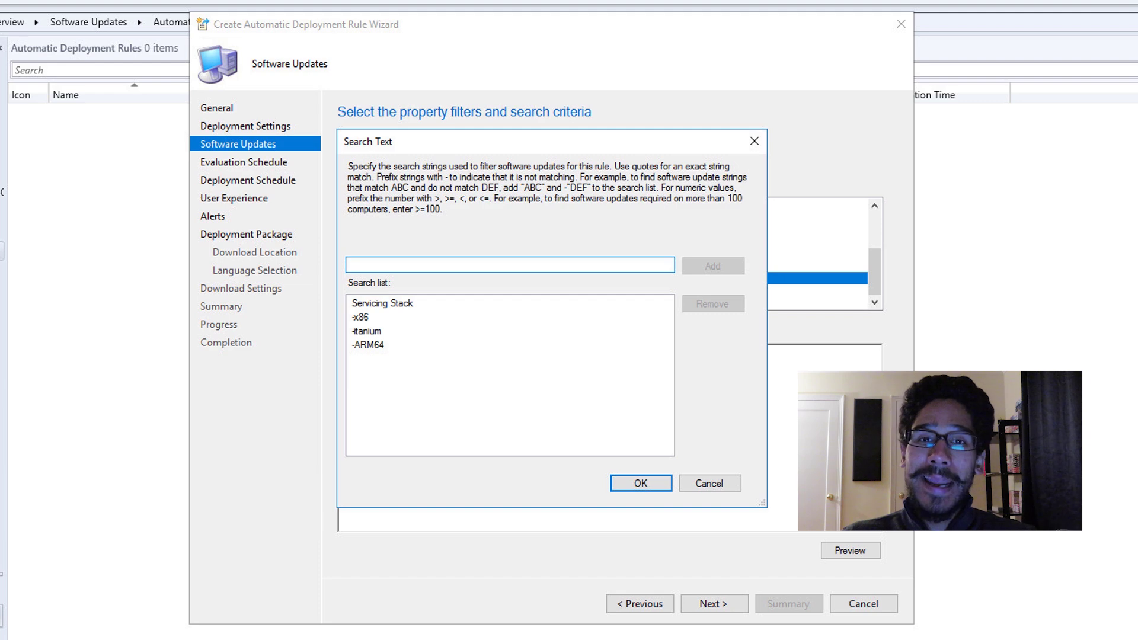
{"action": "key", "text": "Return"}
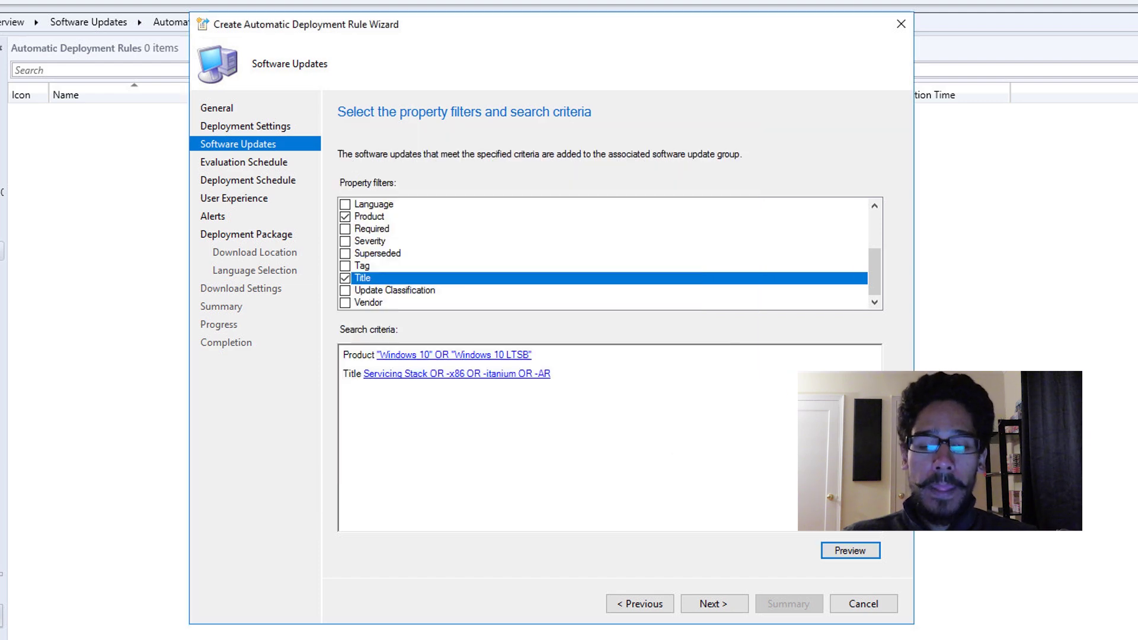
{"action": "key", "text": "Return"}
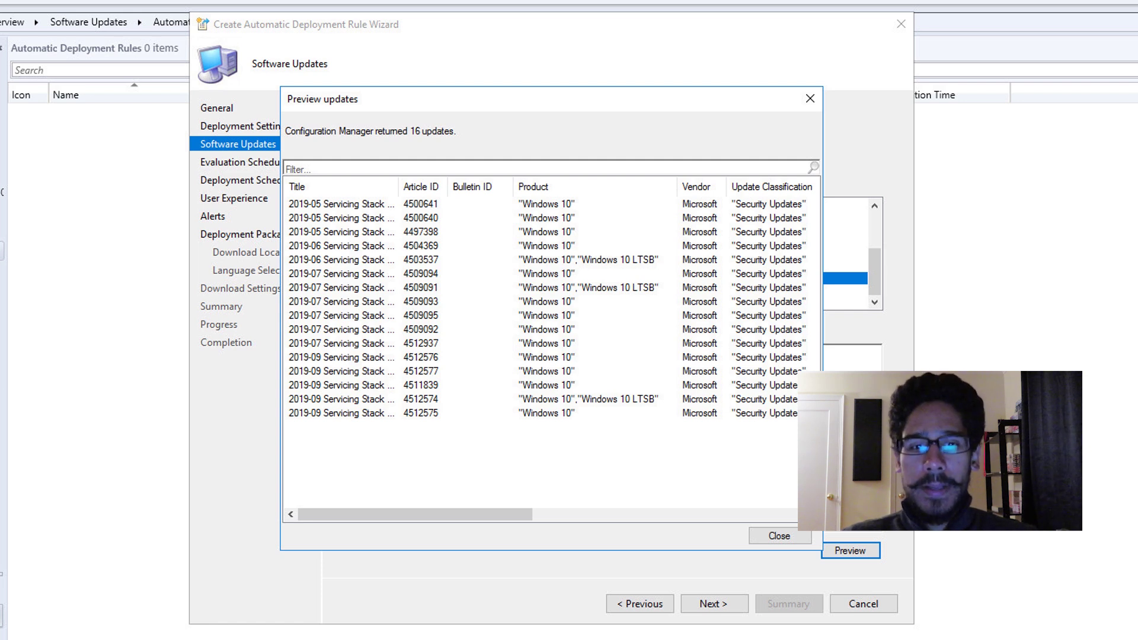
{"action": "key", "text": "Escape"}
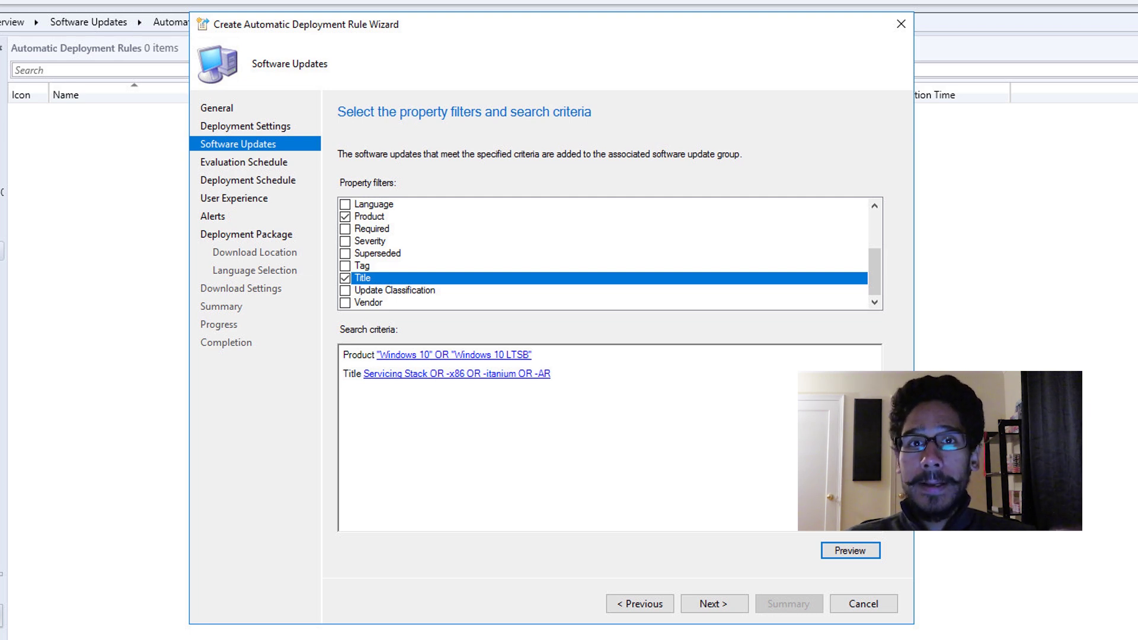
Step: Keep the 7-day evaluation schedule, 7-day installation deadline, hidden user notifications and rule failure alert, and continue to the deployment package settings
{"action": "key", "text": "alt+n"}
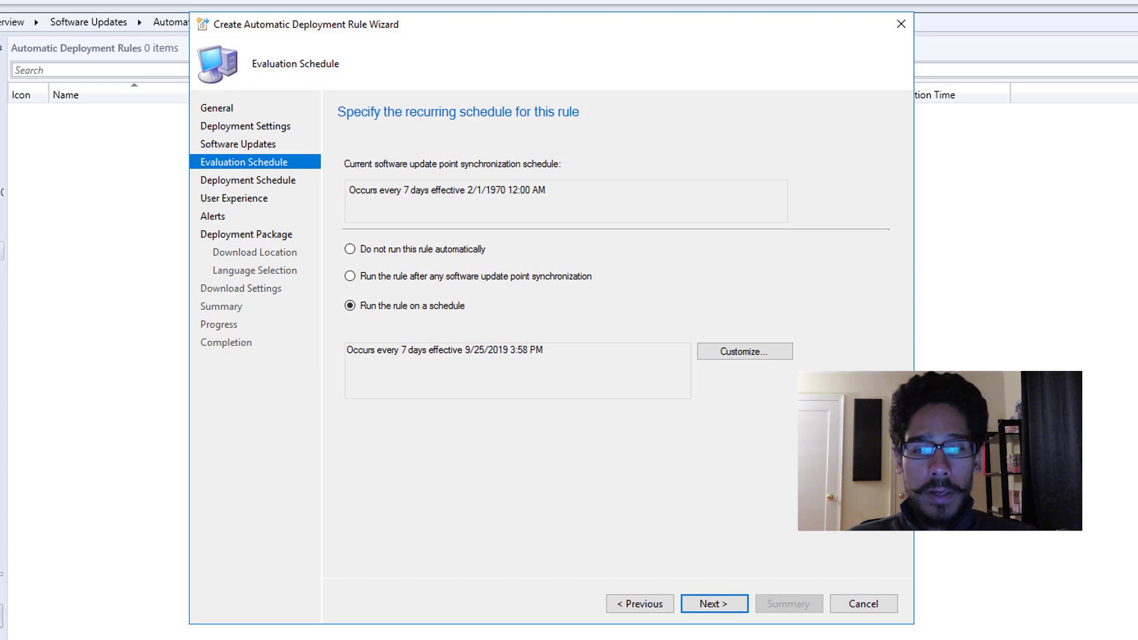
{"action": "key", "text": "alt+n"}
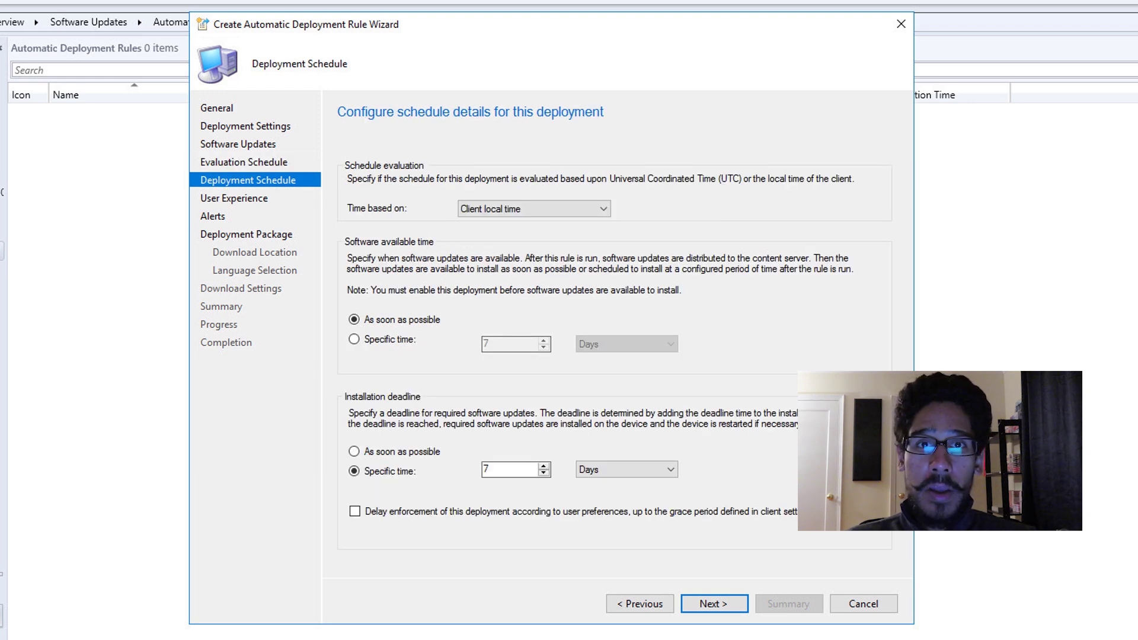
{"action": "key", "text": "alt+n"}
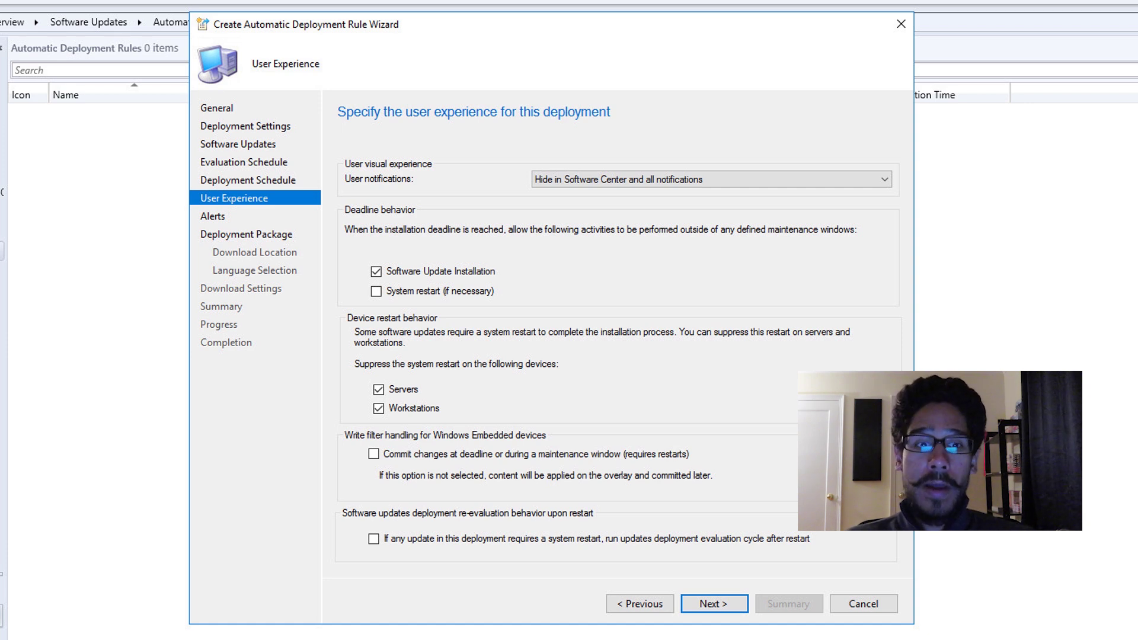
{"action": "key", "text": "Return"}
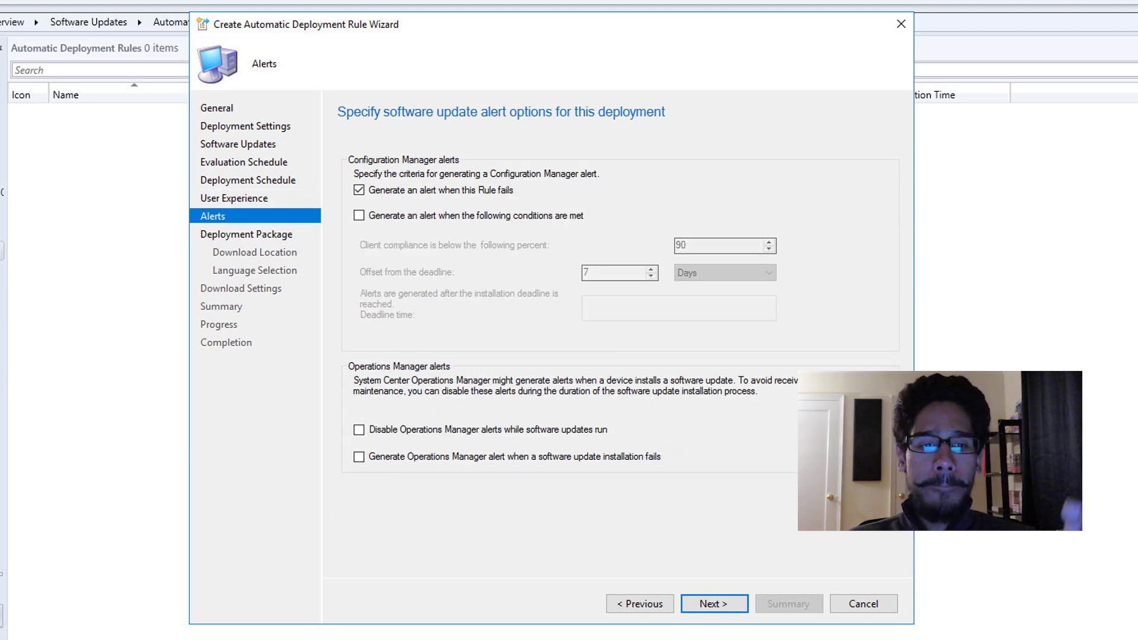
{"action": "key", "text": "Return"}
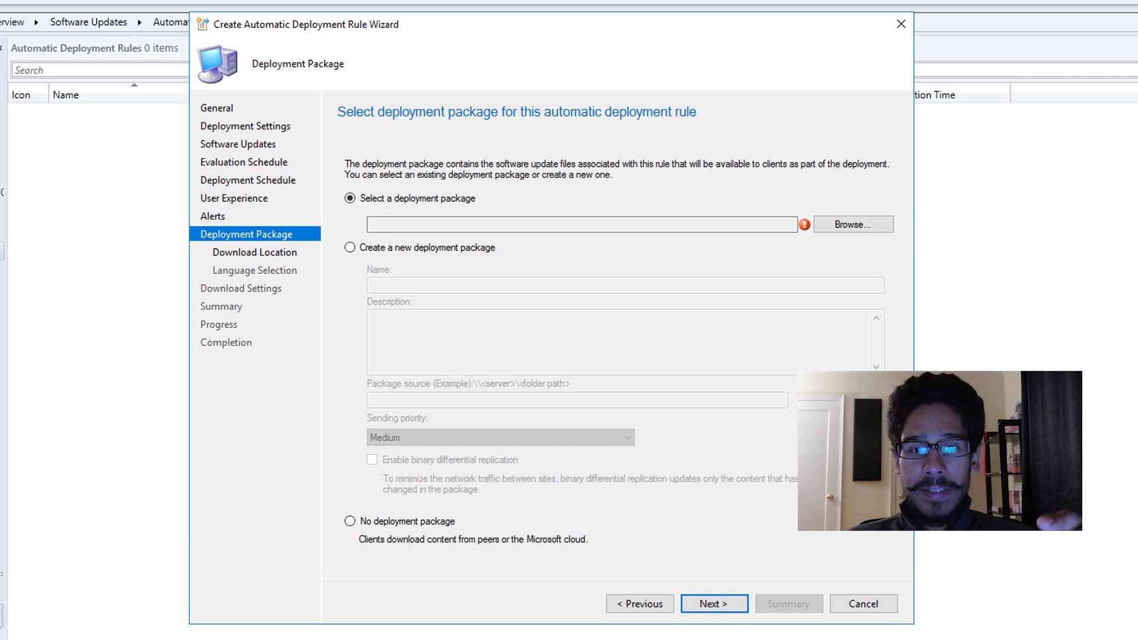
Step: Assign the existing BTNHD - SSU for Windows 10 deployment package, keeping the Internet download location and the English update languages
{"action": "left_click", "coordinate": [852, 224]}
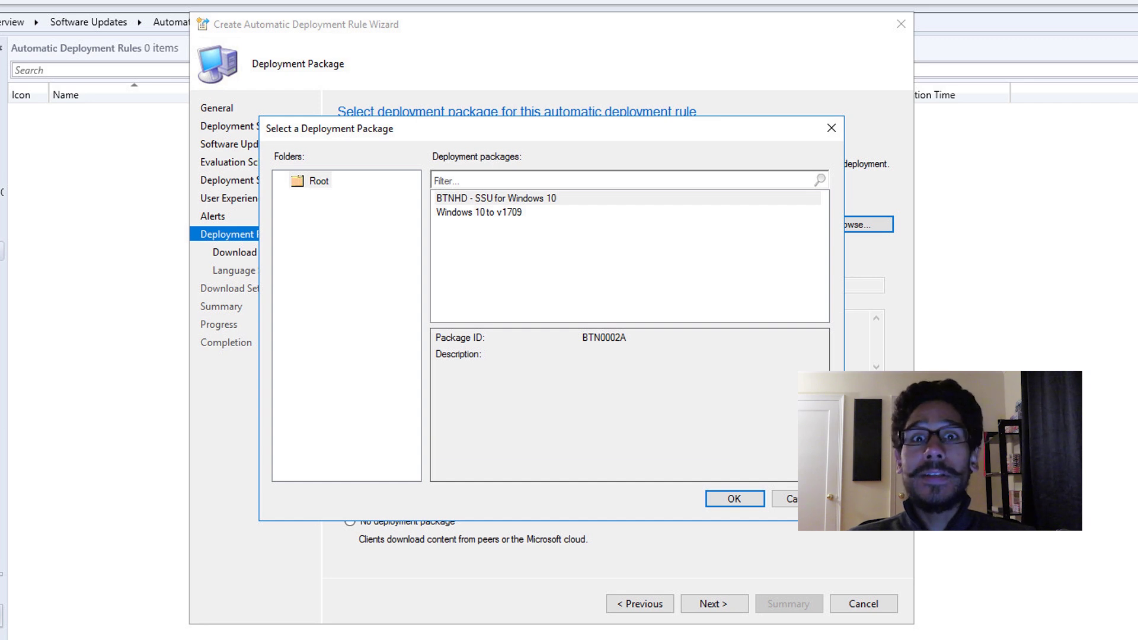
{"action": "key", "text": "Return"}
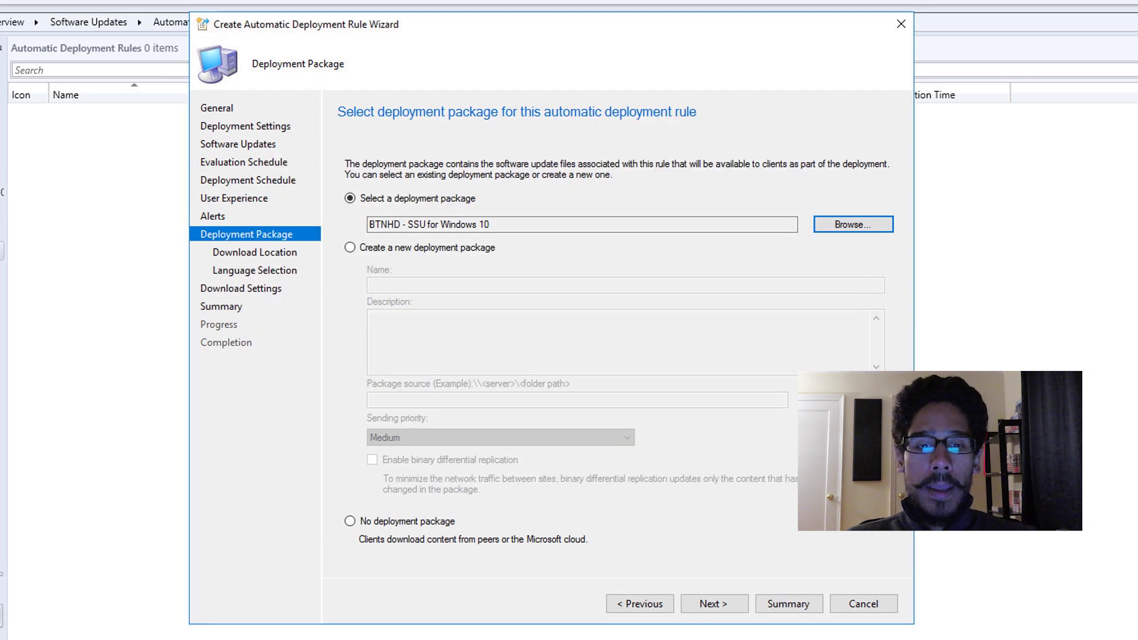
{"action": "key", "text": "alt+n"}
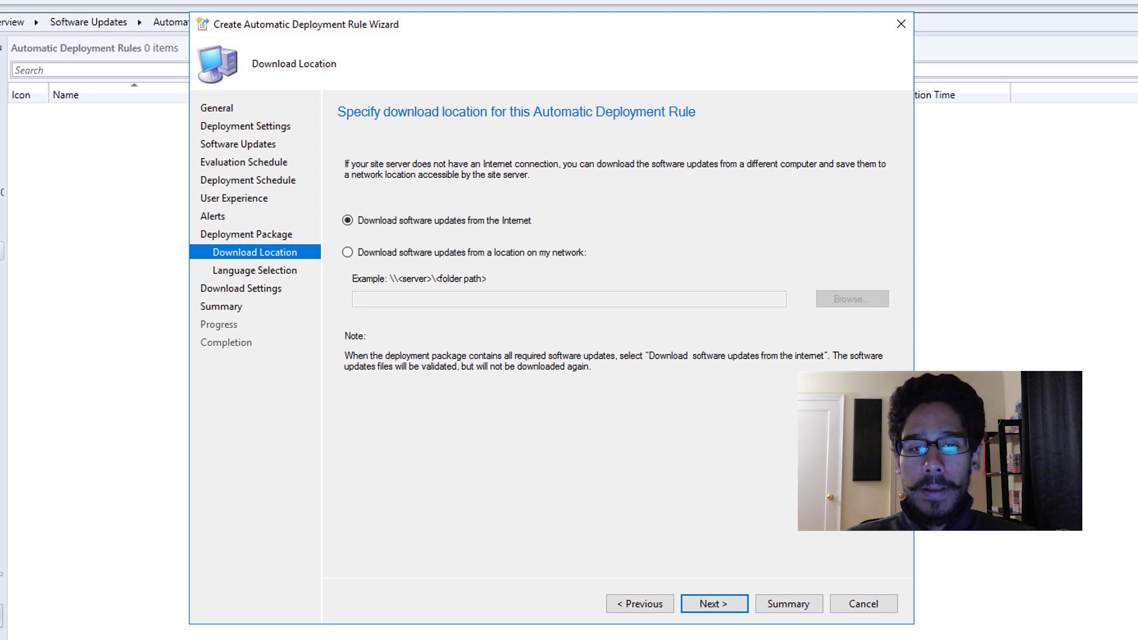
{"action": "key", "text": "alt+n"}
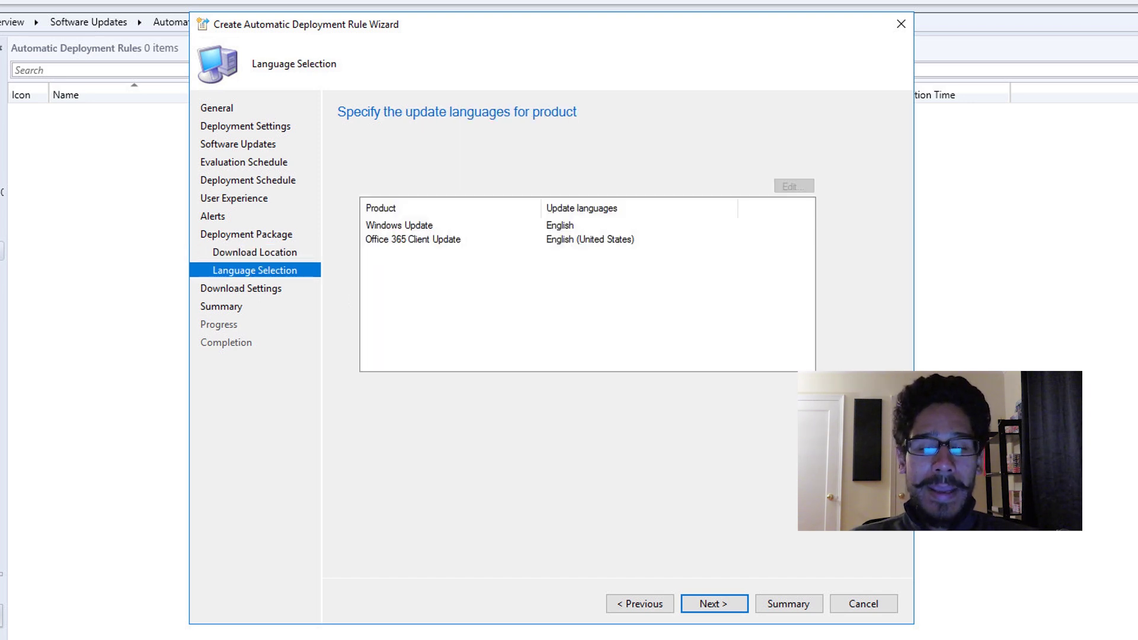
{"action": "key", "text": "alt+n"}
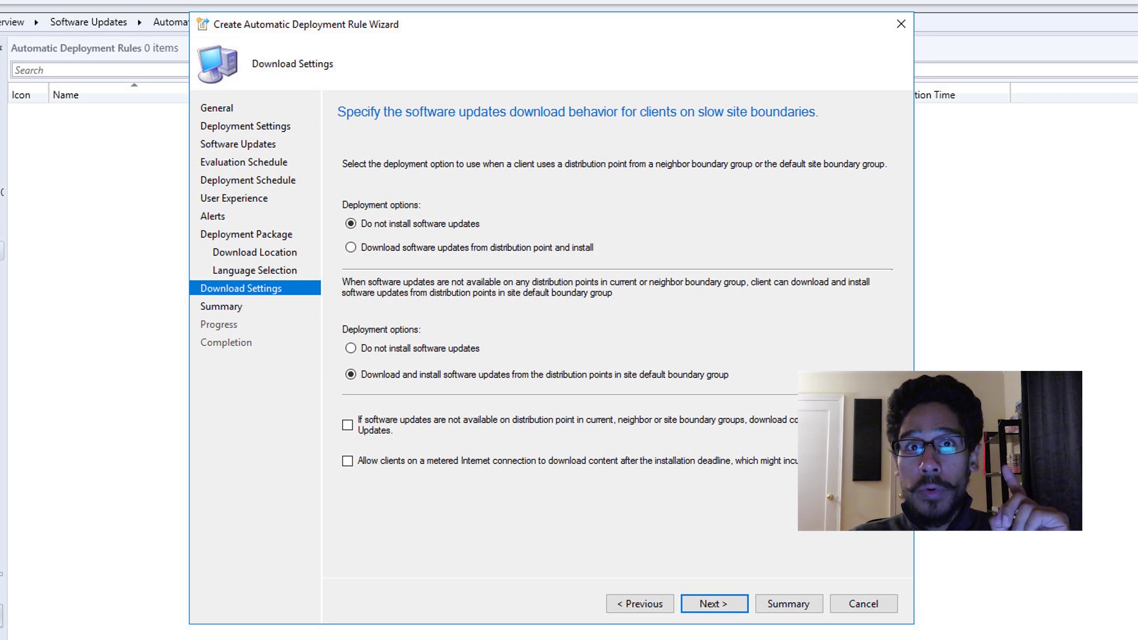
Step: Keep the default download settings, create the automatic deployment rule from the summary and close the wizard
{"action": "key", "text": "Return"}
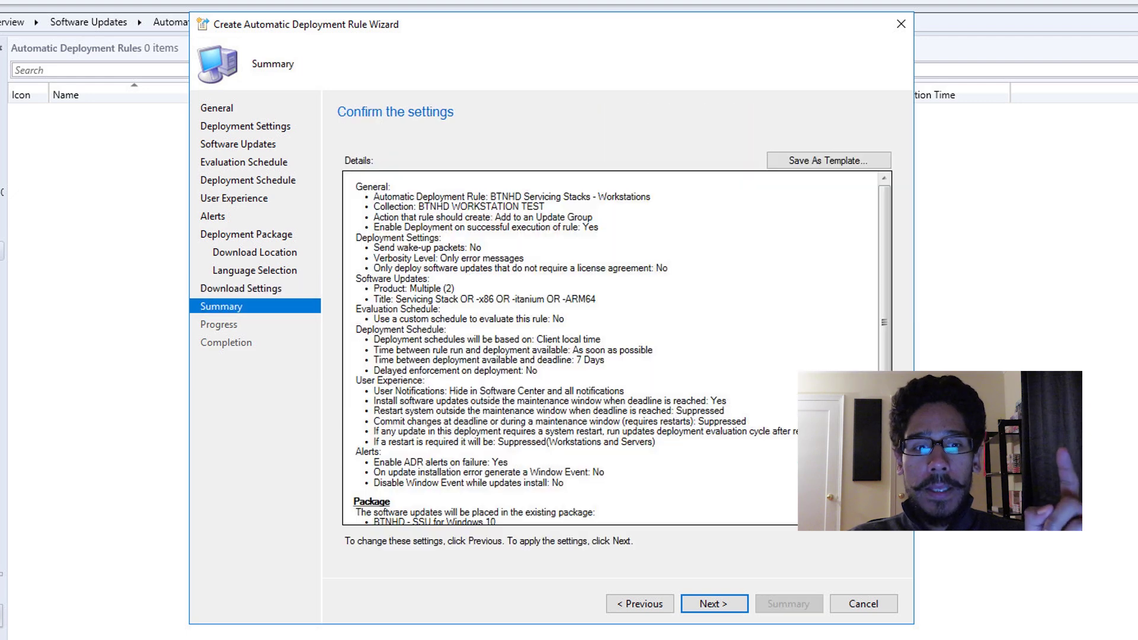
{"action": "key", "text": "Return"}
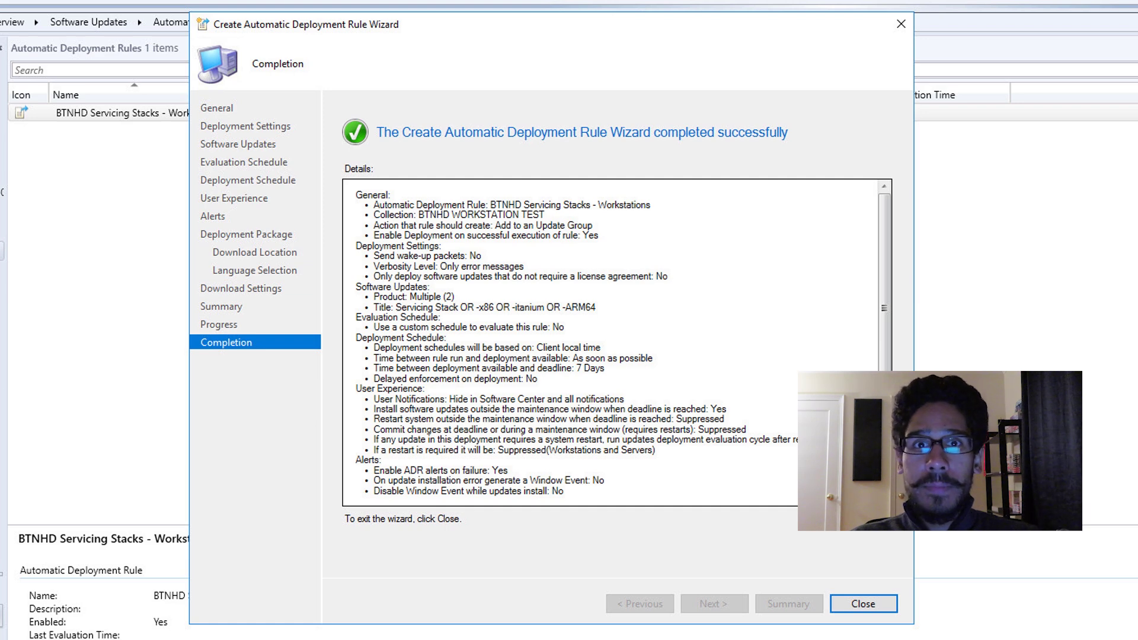
{"action": "key", "text": "Return"}
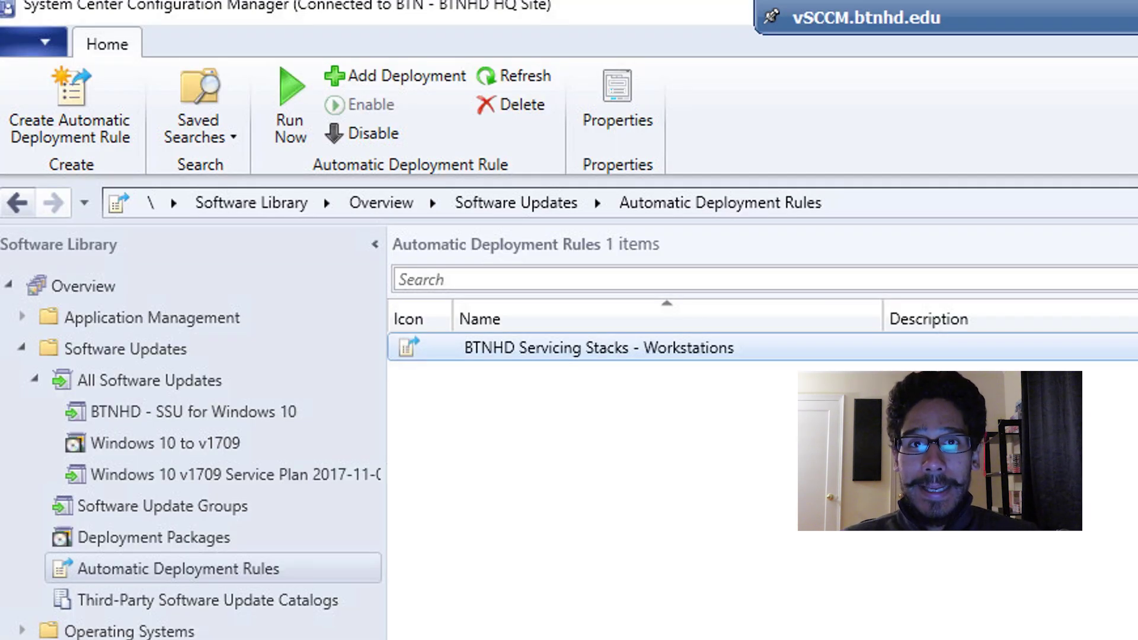